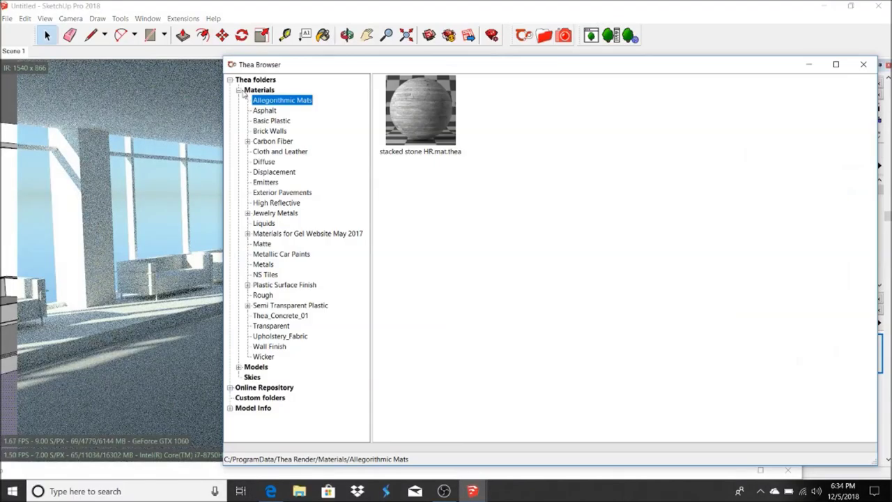
Choose Natural Pool Water Disp from the online repository's Liquid materials.
{"action": "left_click", "coordinate": [238, 90]}
{"action": "left_click", "coordinate": [229, 120]}
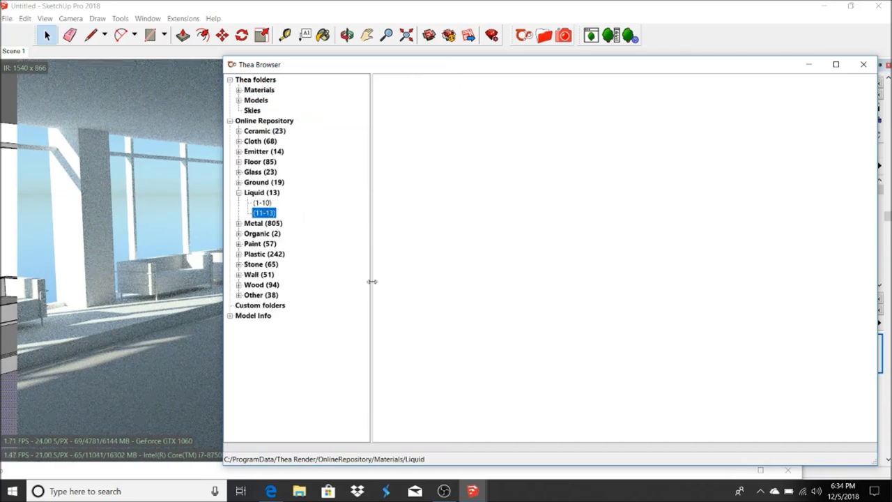
{"action": "left_click", "coordinate": [263, 202]}
{"action": "left_click", "coordinate": [263, 212]}
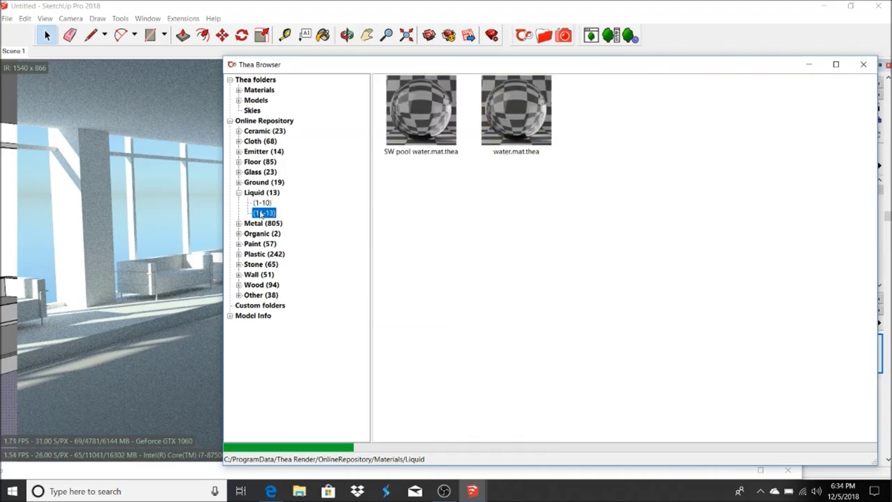
{"action": "left_click", "coordinate": [262, 204]}
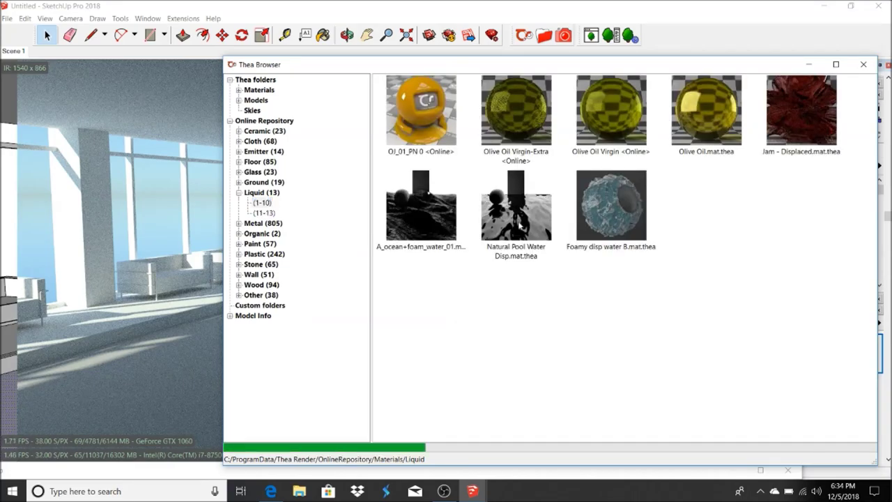
{"action": "double_click", "coordinate": [519, 225]}
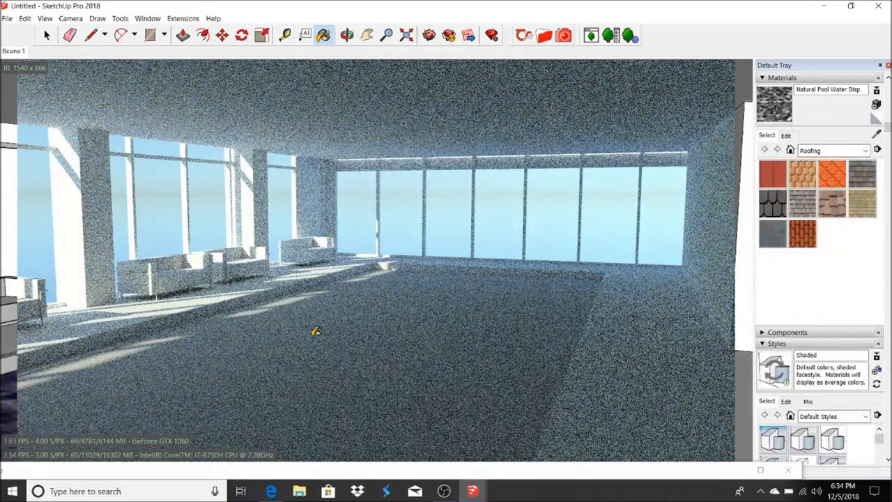
Paint the pool floor with the water material and orbit around the pool.
{"action": "left_click", "coordinate": [316, 332]}
{"action": "left_click", "coordinate": [47, 35]}
{"action": "mouse_move", "coordinate": [368, 336]}
{"action": "middle_mouse_down"}
{"action": "mouse_move", "coordinate": [468, 300]}
{"action": "mouse_move", "coordinate": [299, 255]}
{"action": "mouse_move", "coordinate": [248, 214]}
{"action": "middle_mouse_up"}
{"action": "middle_click_drag", "start_coordinate": [96, 169], "coordinate": [91, 203]}
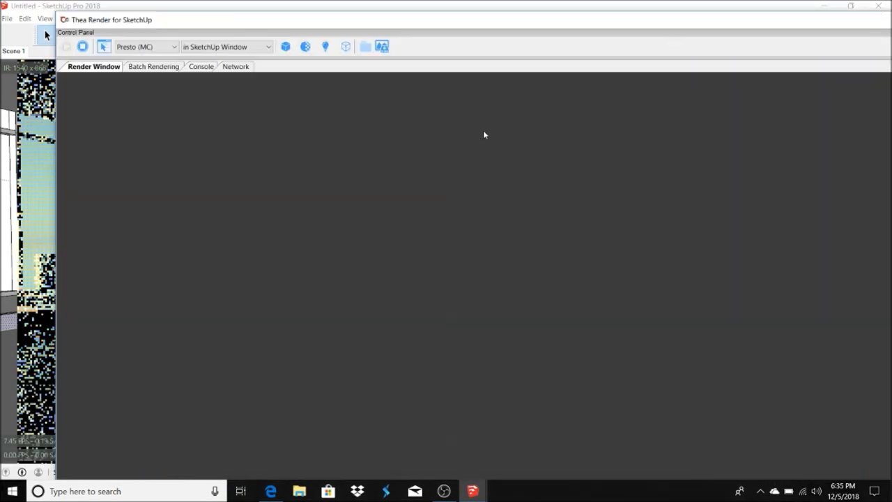
Show the live Thea render in its own Thea Window, docked beside the model.
{"action": "double_click", "coordinate": [264, 7]}
{"action": "left_click", "coordinate": [211, 31]}
{"action": "left_click", "coordinate": [150, 42]}
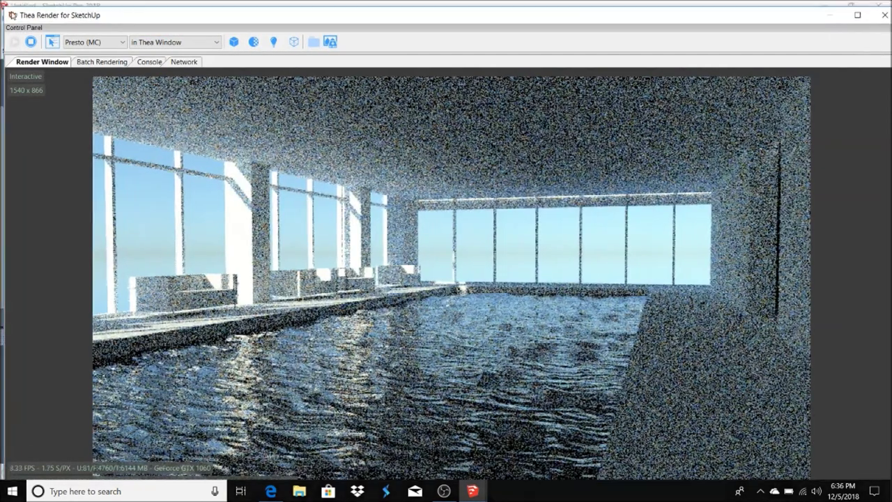
{"action": "mouse_move", "coordinate": [540, 6]}
{"action": "left_mouse_down"}
{"action": "mouse_move", "coordinate": [540, 133]}
{"action": "mouse_move", "coordinate": [801, 51]}
{"action": "left_mouse_up"}
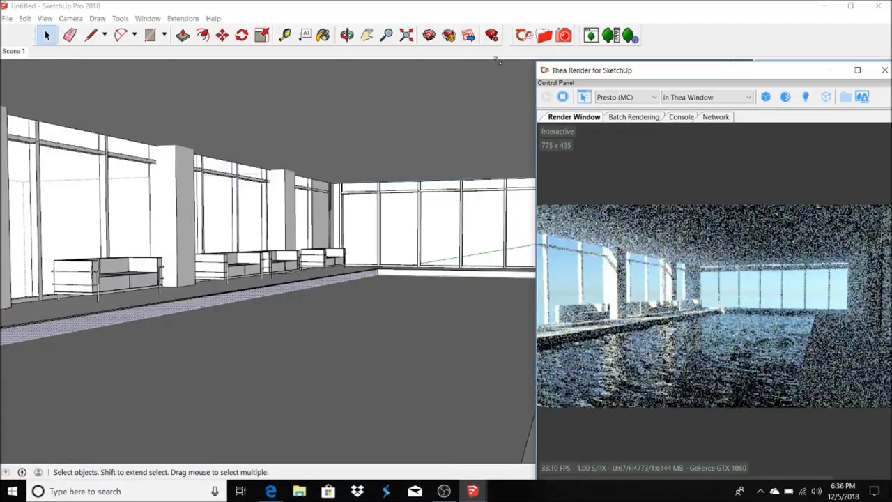
{"action": "left_click_drag", "start_coordinate": [538, 279], "coordinate": [479, 279]}
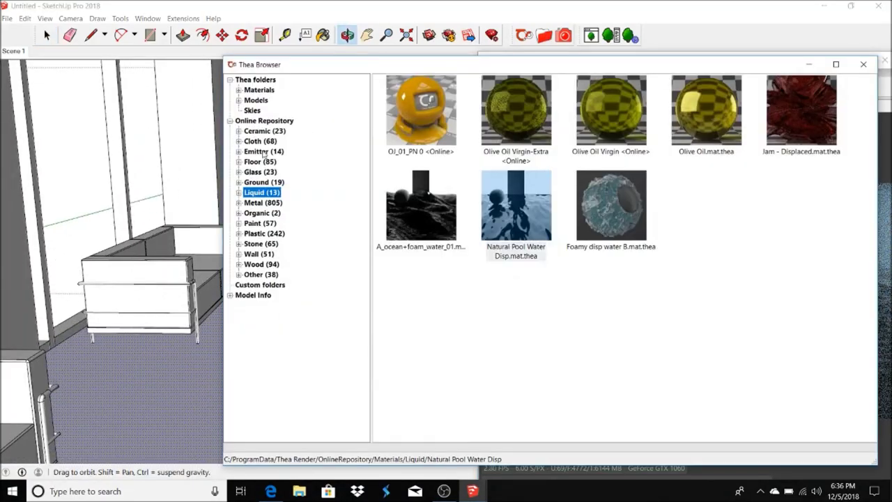
Paint the pool deck with Ceramic Mosaico Hidraulico Tradicional tiles, then return to Scene 1.
{"action": "left_click", "coordinate": [264, 131]}
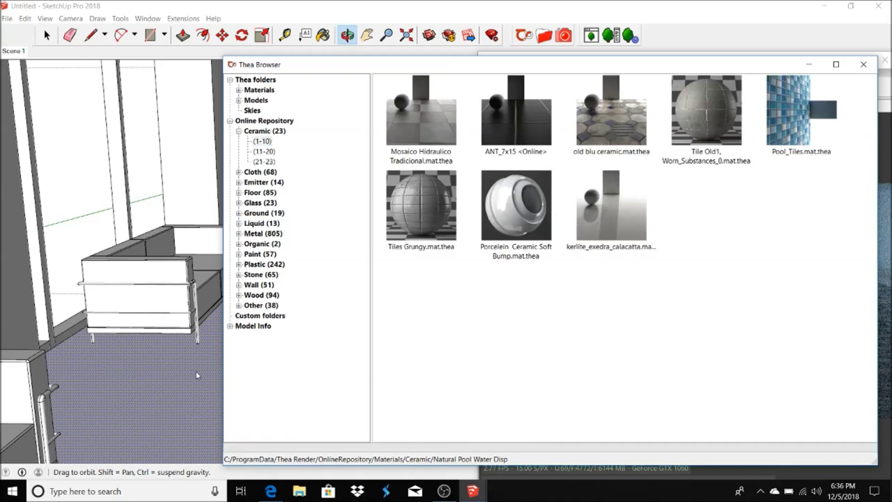
{"action": "left_click", "coordinate": [198, 373]}
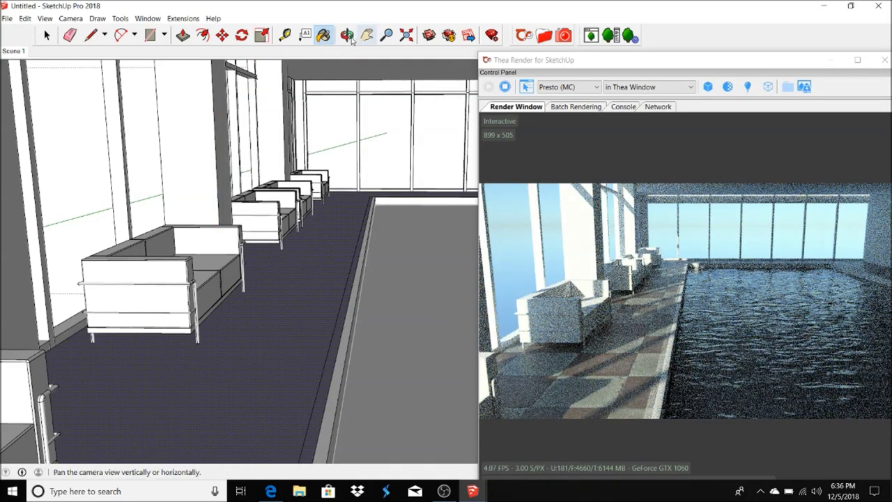
{"action": "left_click", "coordinate": [347, 35]}
{"action": "left_click_drag", "start_coordinate": [209, 321], "coordinate": [257, 327]}
{"action": "key", "text": "b"}
{"action": "left_click", "coordinate": [246, 364]}
{"action": "middle_click_drag", "start_coordinate": [319, 349], "coordinate": [313, 326]}
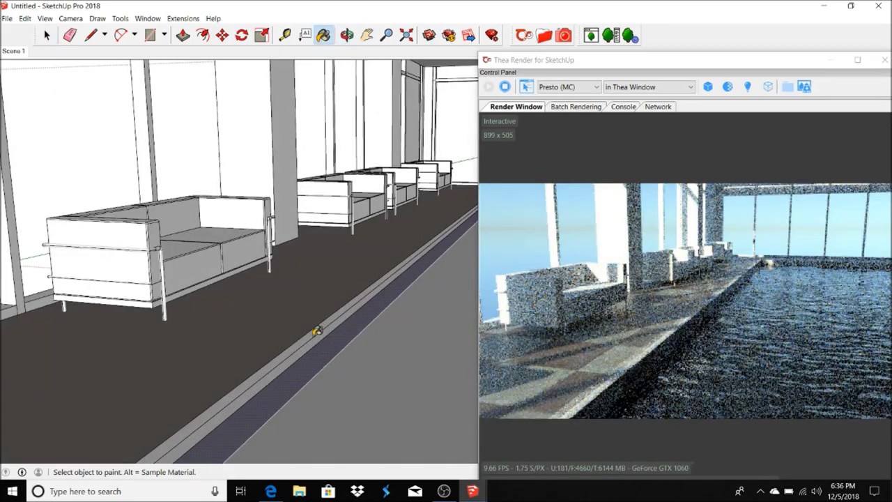
{"action": "left_click", "coordinate": [13, 51]}
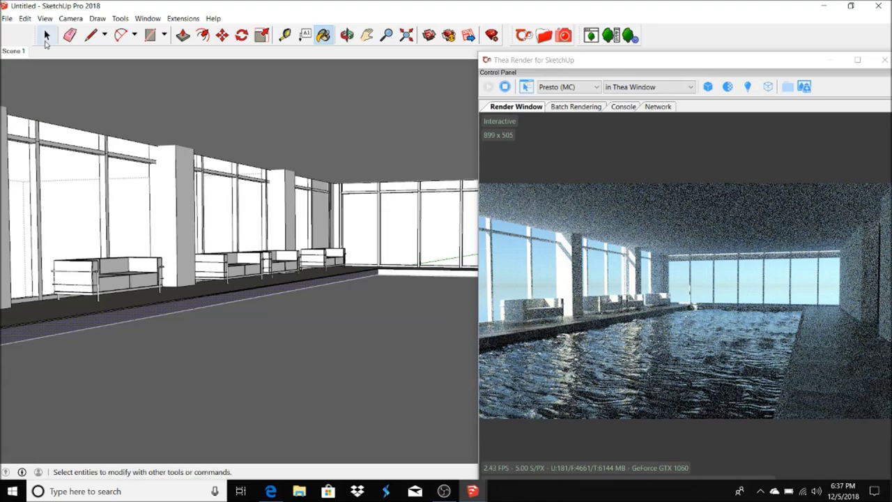
{"action": "left_click", "coordinate": [46, 35]}
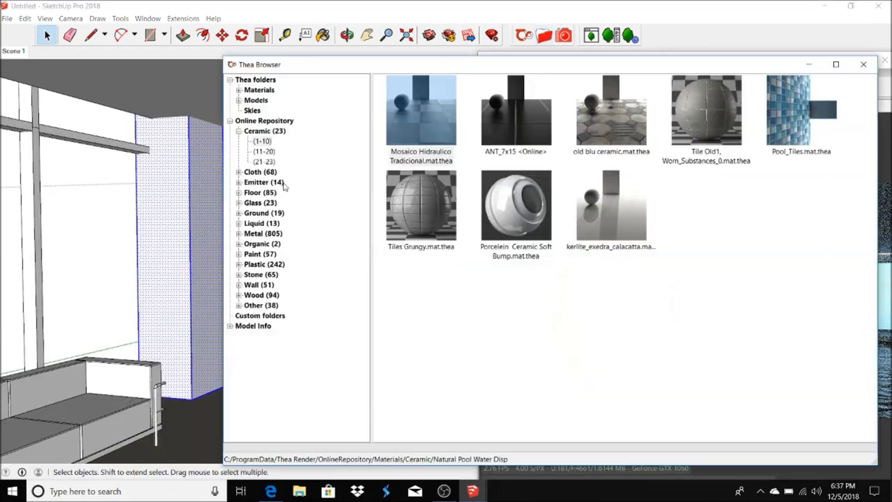
Select marble_black from the Stone (1-10) materials.
{"action": "left_click", "coordinate": [240, 131]}
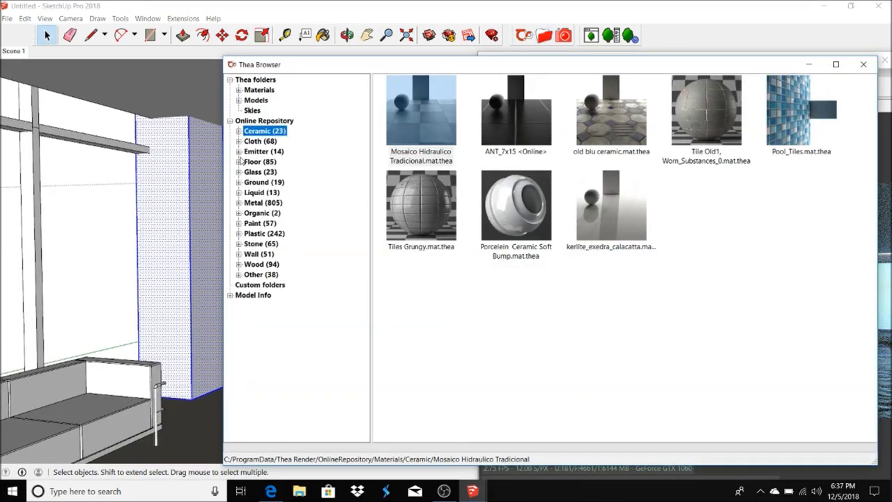
{"action": "left_click", "coordinate": [239, 244]}
{"action": "left_click", "coordinate": [262, 254]}
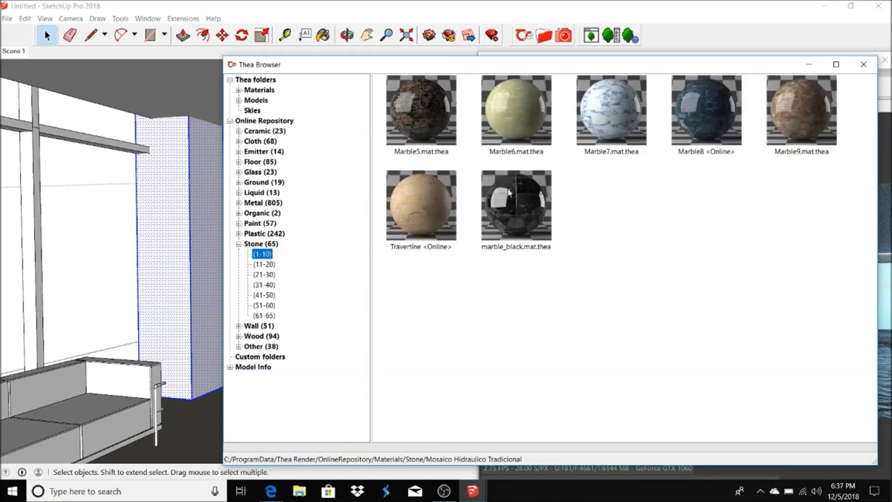
{"action": "left_click", "coordinate": [511, 177]}
Paint the two columns with marble_black.
{"action": "left_click", "coordinate": [863, 64]}
{"action": "left_click", "coordinate": [175, 179]}
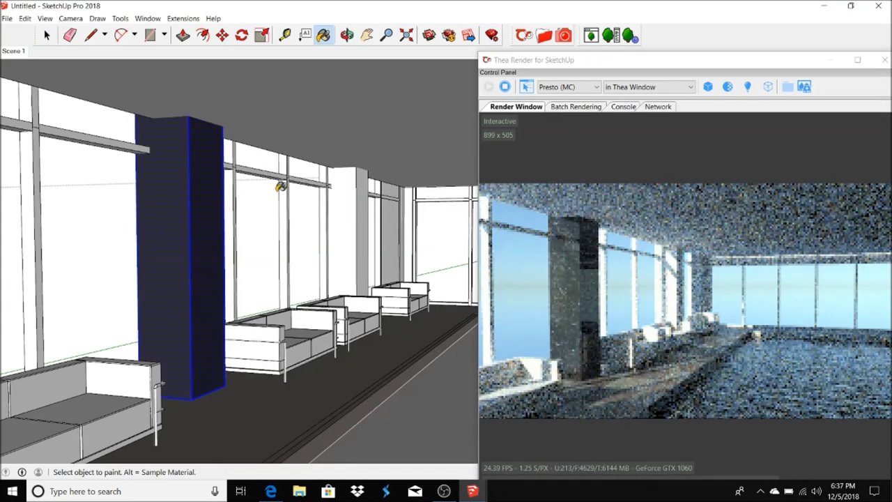
{"action": "left_click", "coordinate": [45, 36]}
{"action": "left_click", "coordinate": [346, 203]}
{"action": "key", "text": "b"}
{"action": "left_click", "coordinate": [345, 209]}
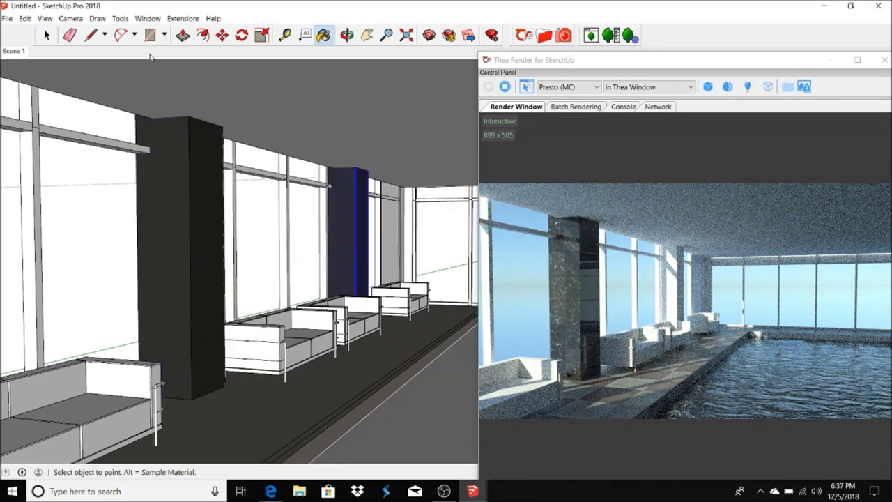
{"action": "middle_click_drag", "start_coordinate": [345, 209], "coordinate": [38, 130]}
{"action": "key", "text": "space"}
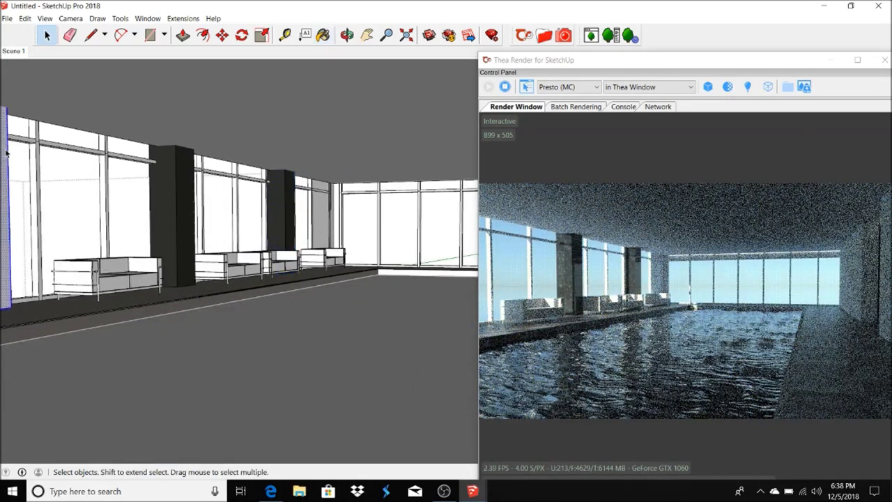
{"action": "key", "text": "space"}
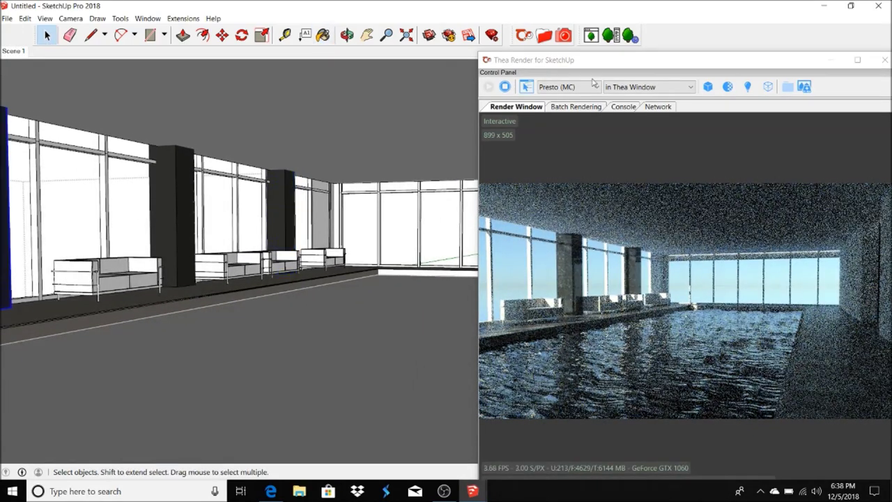
Turn the camera toward the end wall and paint it marble_black.
{"action": "middle_click_drag", "start_coordinate": [237, 279], "coordinate": [139, 230]}
{"action": "left_click", "coordinate": [70, 18]}
{"action": "left_click", "coordinate": [113, 235]}
{"action": "left_click_drag", "start_coordinate": [174, 209], "coordinate": [230, 171]}
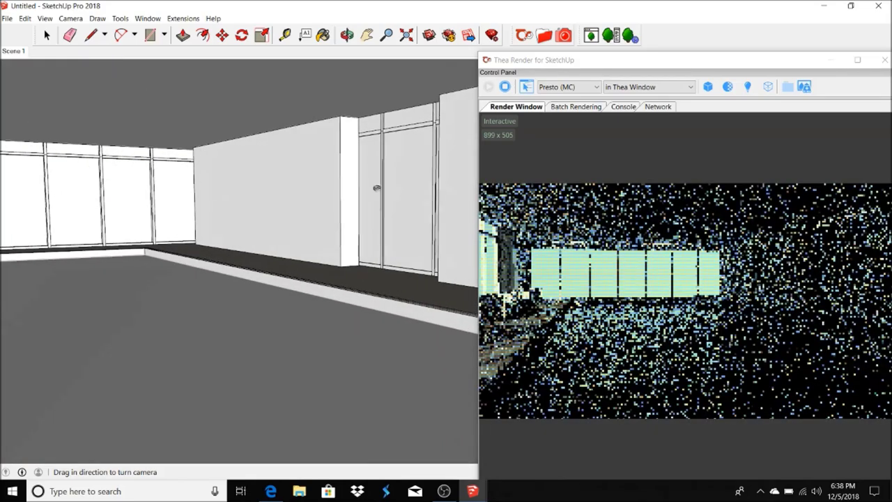
{"action": "key", "text": "space"}
{"action": "left_click", "coordinate": [230, 172]}
{"action": "left_click", "coordinate": [317, 143]}
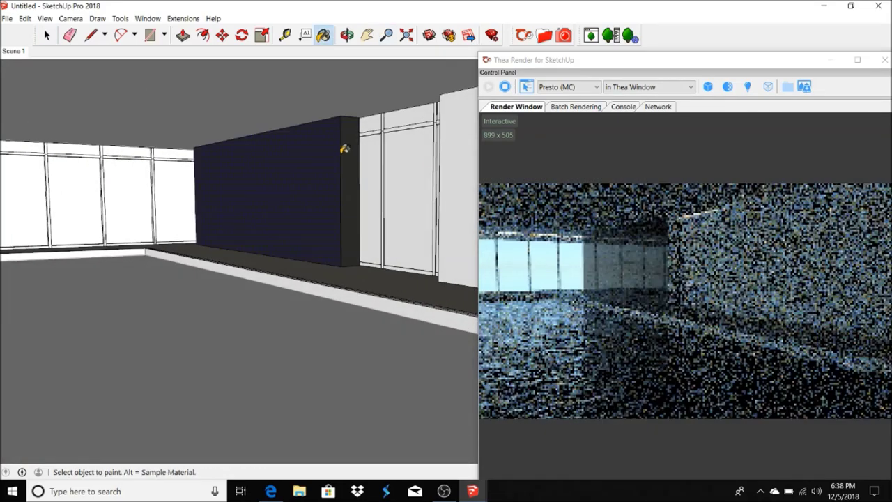
Look at the dark wall, return to the wide view, and briefly enter the window component.
{"action": "left_click", "coordinate": [70, 18]}
{"action": "left_click", "coordinate": [93, 234]}
{"action": "mouse_move", "coordinate": [210, 201]}
{"action": "left_mouse_down"}
{"action": "mouse_move", "coordinate": [330, 193]}
{"action": "mouse_move", "coordinate": [383, 231]}
{"action": "left_mouse_up"}
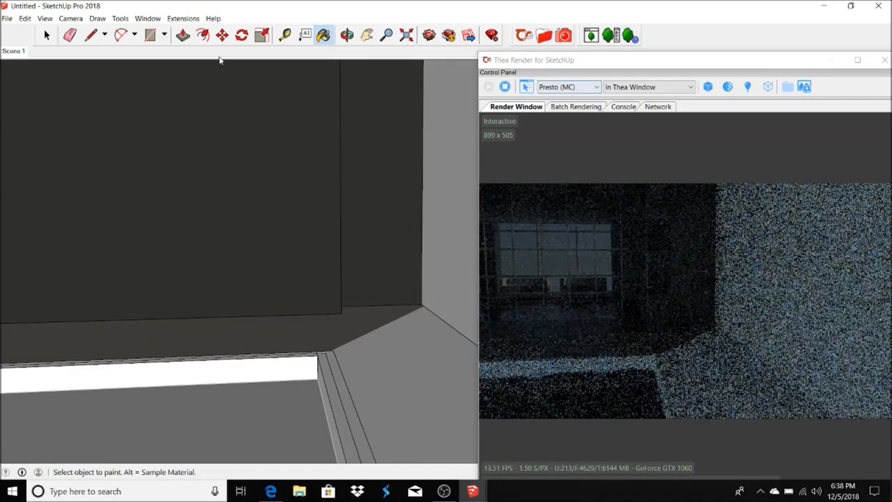
{"action": "left_click", "coordinate": [14, 51]}
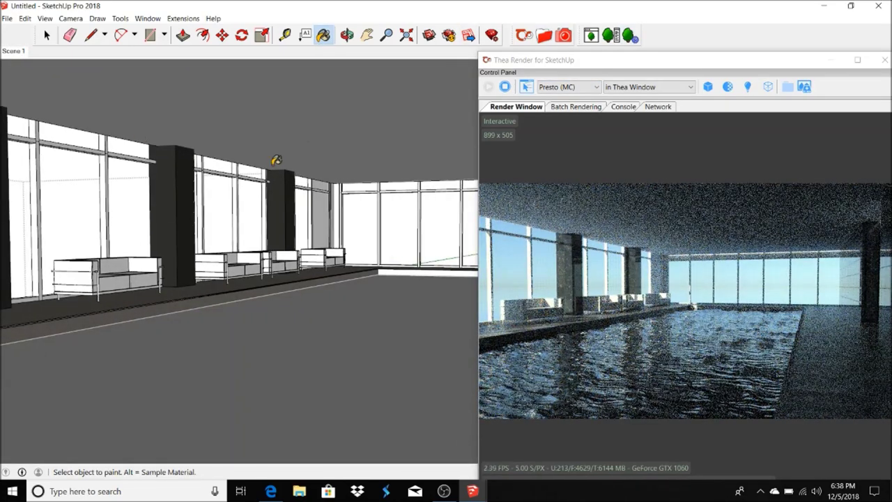
{"action": "double_click", "coordinate": [361, 190]}
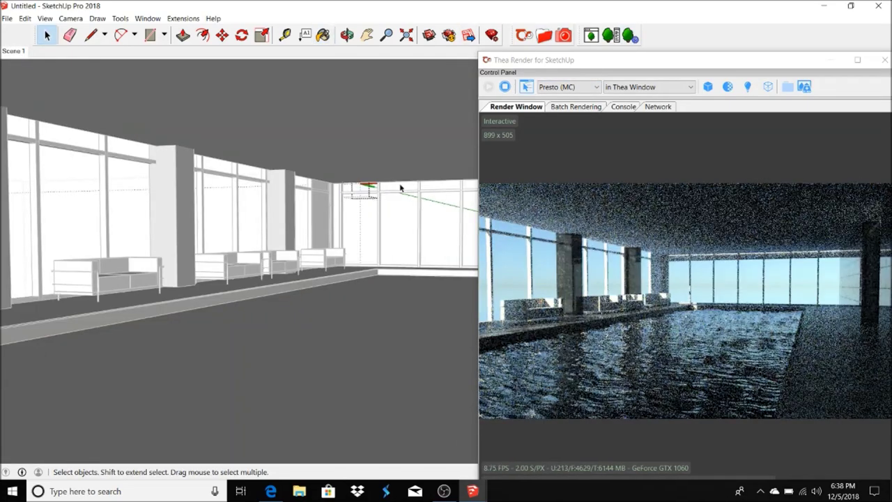
{"action": "key", "text": "Escape"}
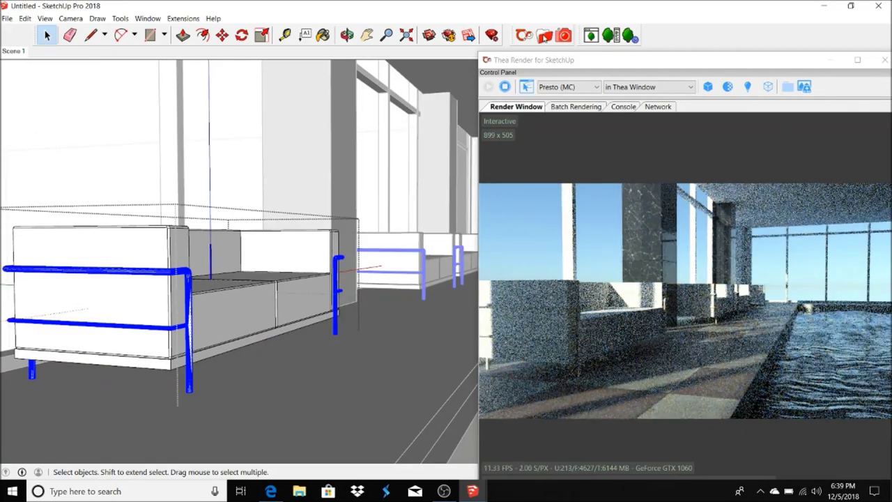
Pick the Chromium material from the local Metal folder, then return to selecting.
{"action": "left_click", "coordinate": [545, 36]}
{"action": "left_click", "coordinate": [230, 120]}
{"action": "left_click", "coordinate": [238, 90]}
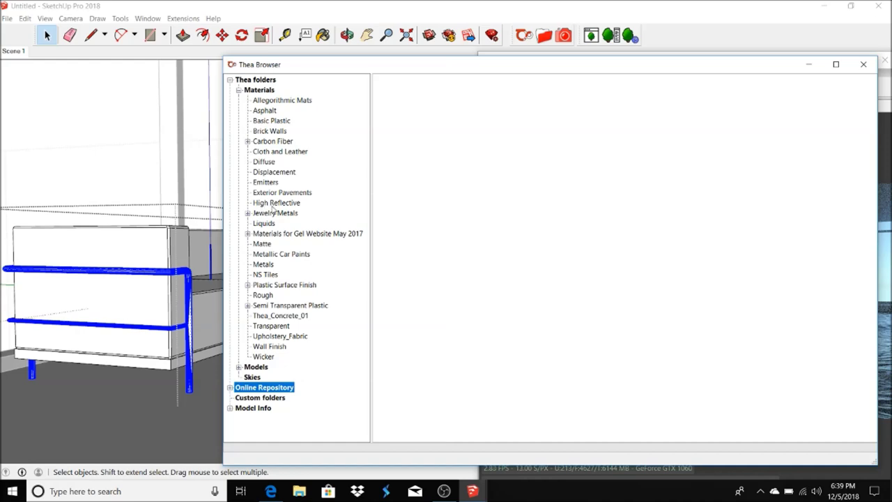
{"action": "left_click", "coordinate": [263, 264]}
{"action": "double_click", "coordinate": [620, 117]}
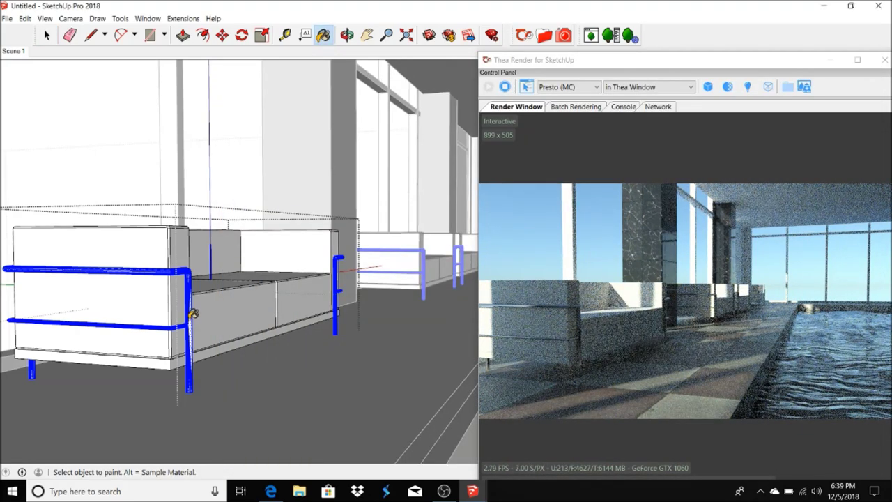
{"action": "key", "text": "space"}
{"action": "left_click", "coordinate": [146, 251]}
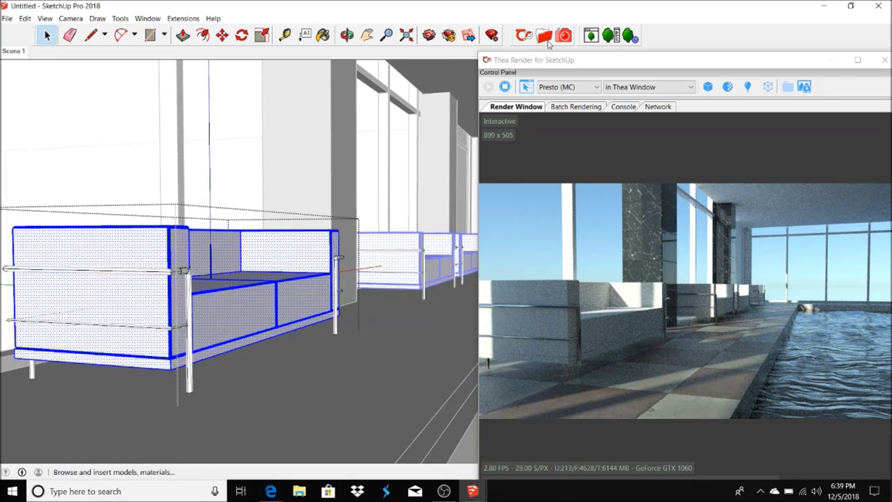
Browse the online Cloth materials and download 4x4_leather_12 brown leather.
{"action": "left_click", "coordinate": [545, 39]}
{"action": "left_click", "coordinate": [238, 90]}
{"action": "left_click", "coordinate": [229, 120]}
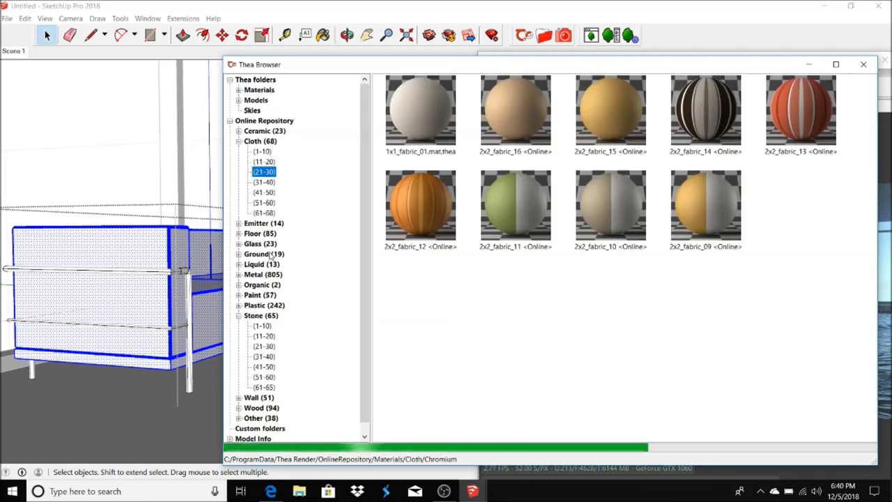
{"action": "left_click", "coordinate": [256, 182]}
{"action": "left_click", "coordinate": [269, 193]}
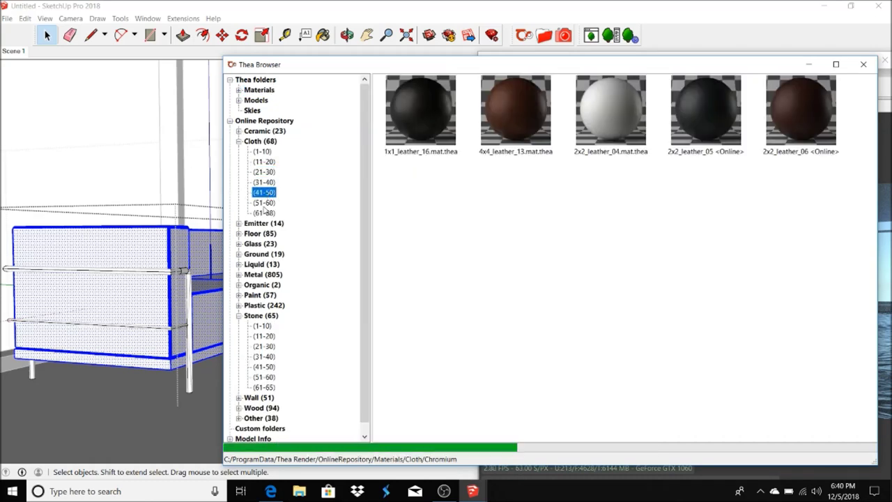
{"action": "left_click", "coordinate": [265, 203]}
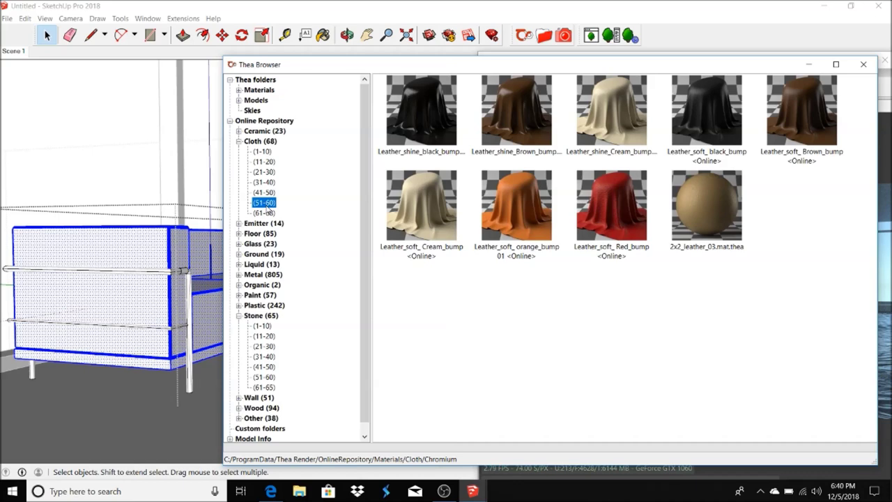
{"action": "left_click", "coordinate": [265, 213]}
{"action": "left_click", "coordinate": [256, 183]}
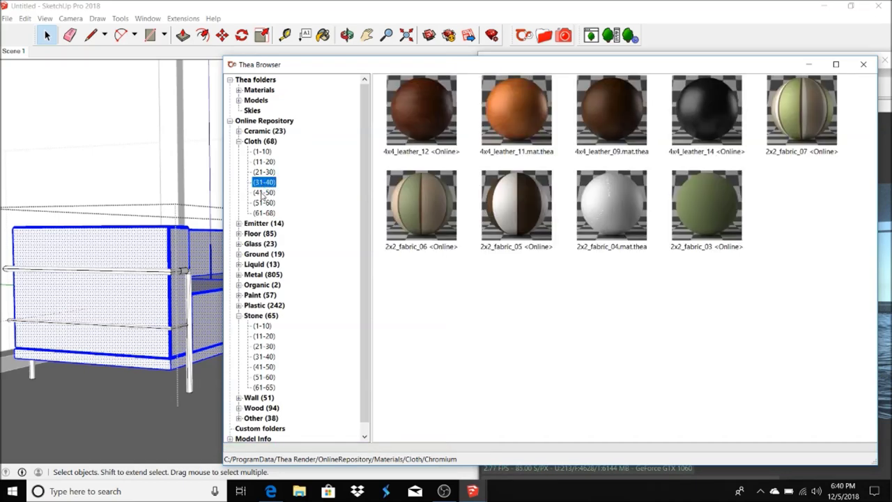
{"action": "double_click", "coordinate": [428, 106]}
Paint a sofa with the brown 4x4_leather_12 leather and return to Scene 1.
{"action": "left_click", "coordinate": [811, 65]}
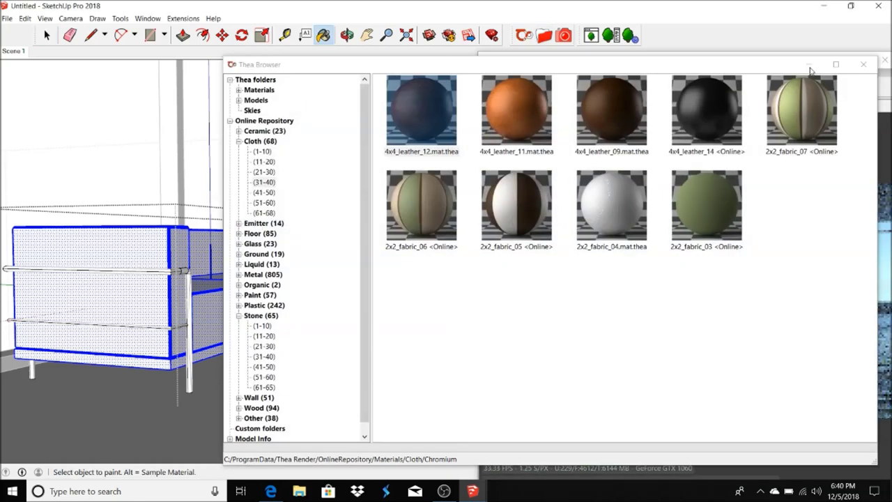
{"action": "left_click", "coordinate": [138, 234]}
{"action": "left_click", "coordinate": [138, 231]}
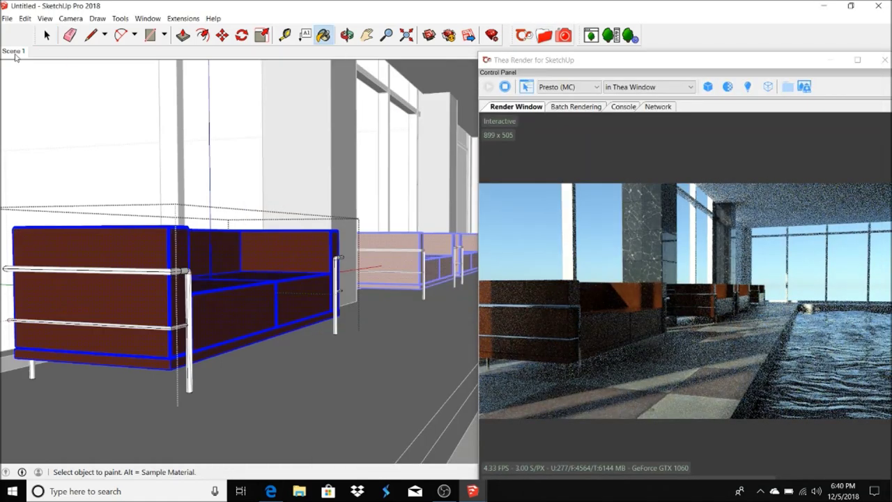
{"action": "left_click", "coordinate": [13, 52]}
Download 4x4_leather_14 black leather and paint the sofas with it.
{"action": "left_click", "coordinate": [545, 34]}
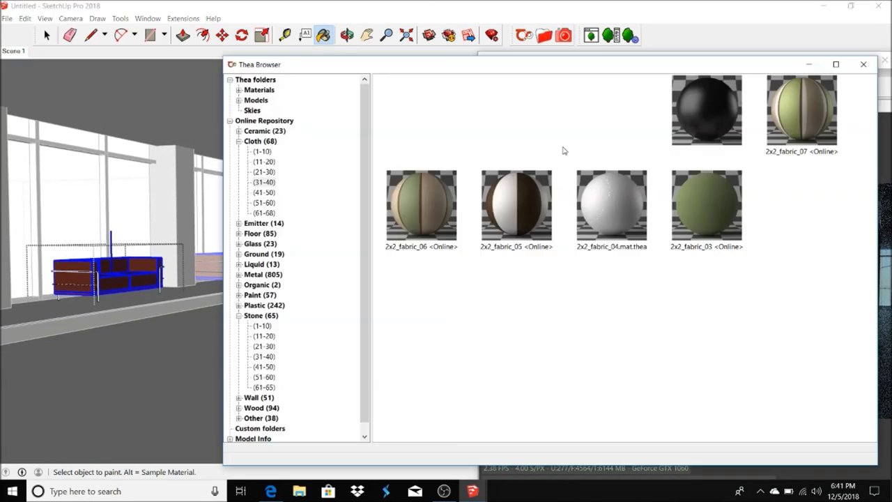
{"action": "left_click", "coordinate": [704, 109]}
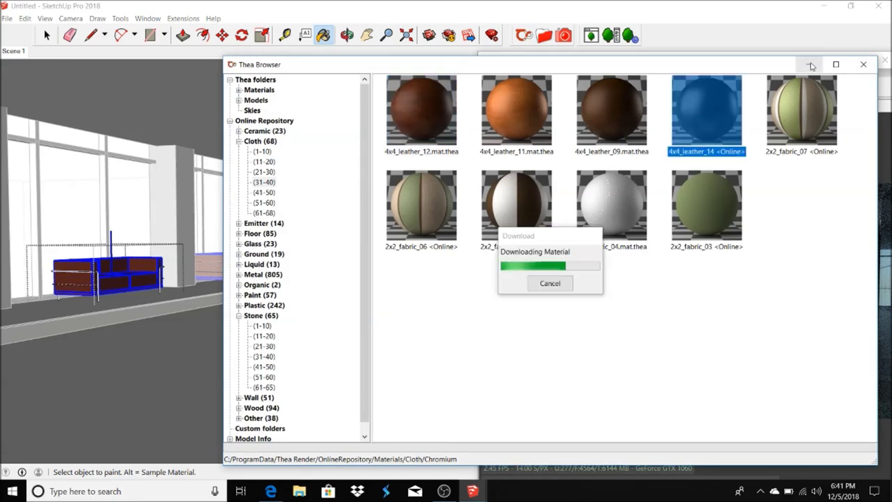
{"action": "left_click", "coordinate": [810, 65]}
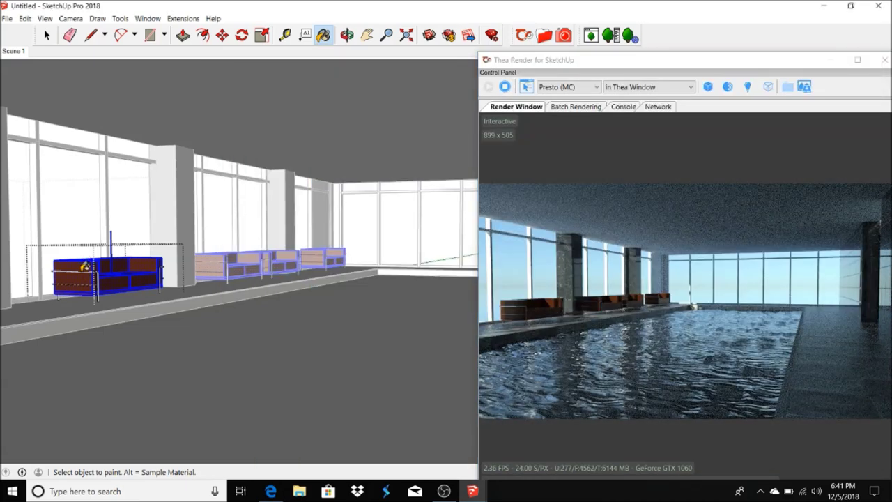
{"action": "left_click", "coordinate": [73, 275]}
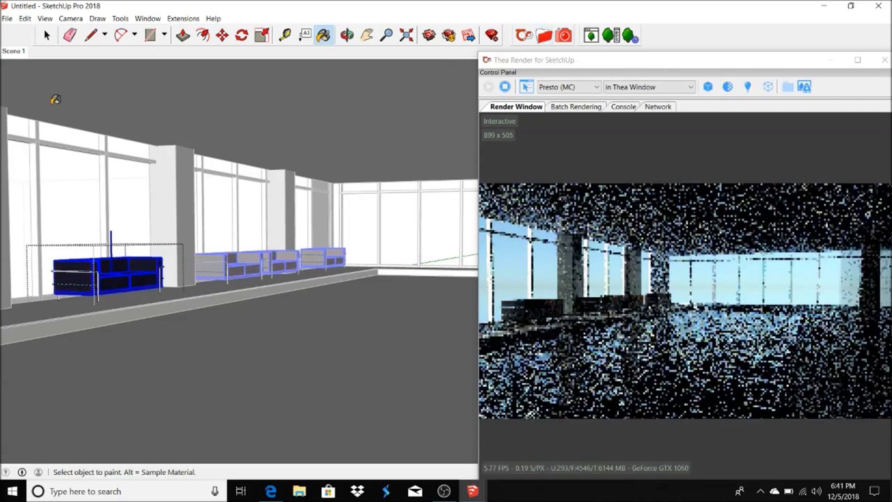
{"action": "left_click", "coordinate": [47, 35]}
{"action": "left_click", "coordinate": [274, 116]}
{"action": "left_click", "coordinate": [150, 35]}
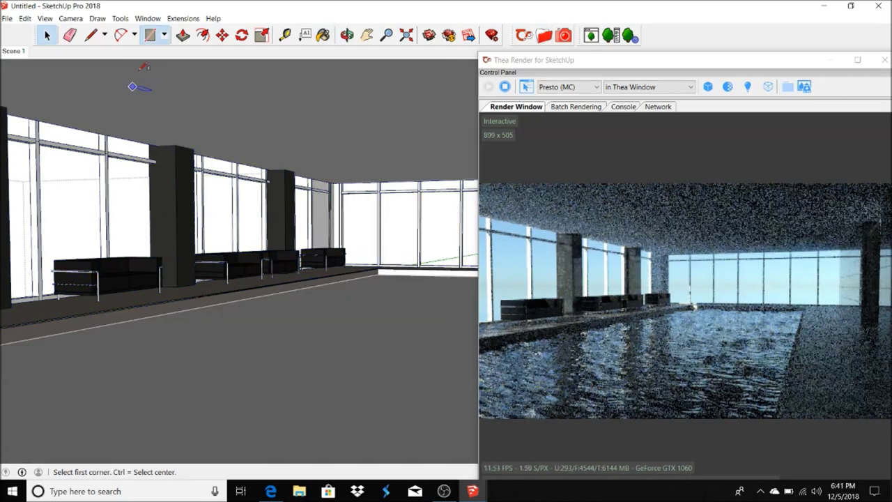
Outline a ceiling rectangle, push it up into an opening, and draw a pane across it.
{"action": "left_click", "coordinate": [473, 109]}
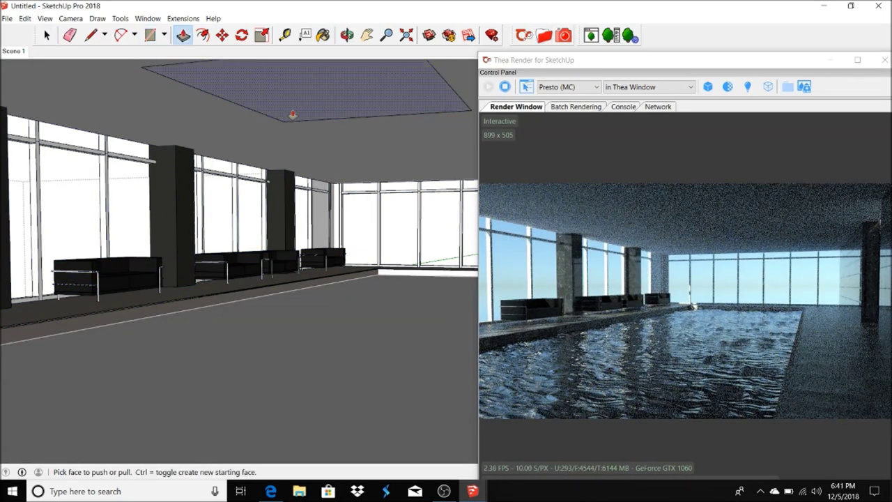
{"action": "left_click", "coordinate": [286, 70]}
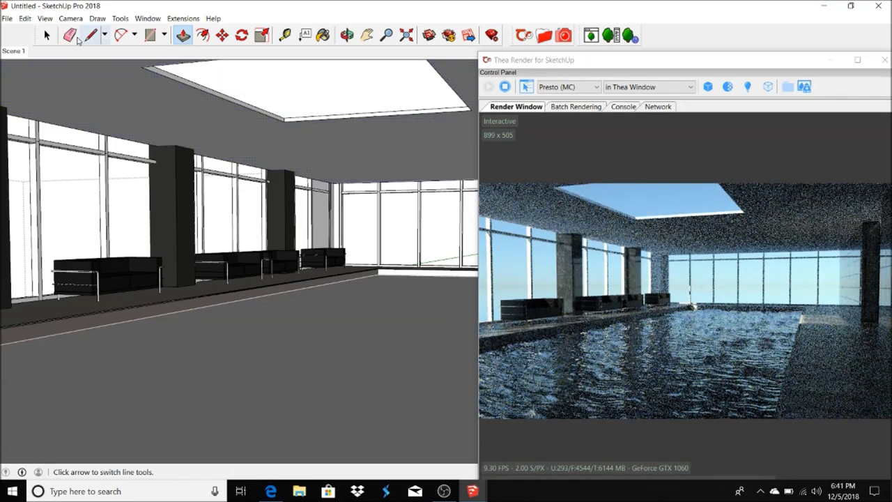
{"action": "left_click", "coordinate": [141, 67]}
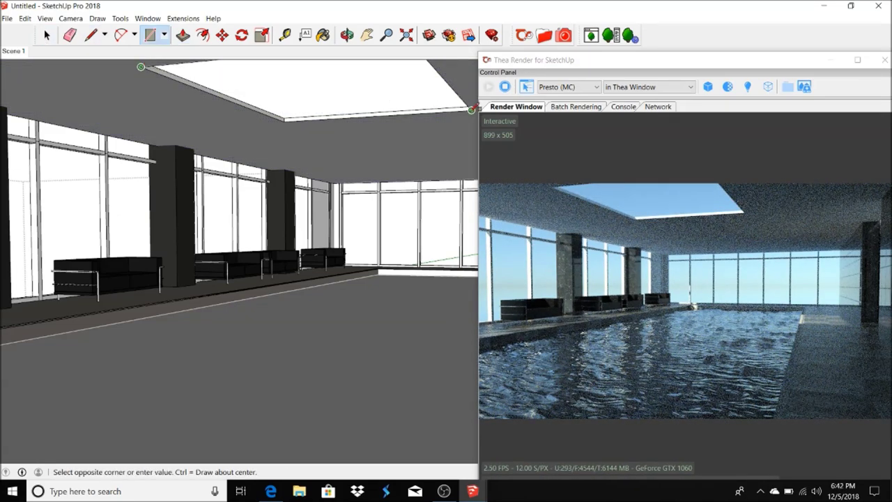
{"action": "left_click", "coordinate": [472, 108]}
Paint the skylight pane with a Transparent glass material from the Thea Browser.
{"action": "left_click", "coordinate": [544, 35]}
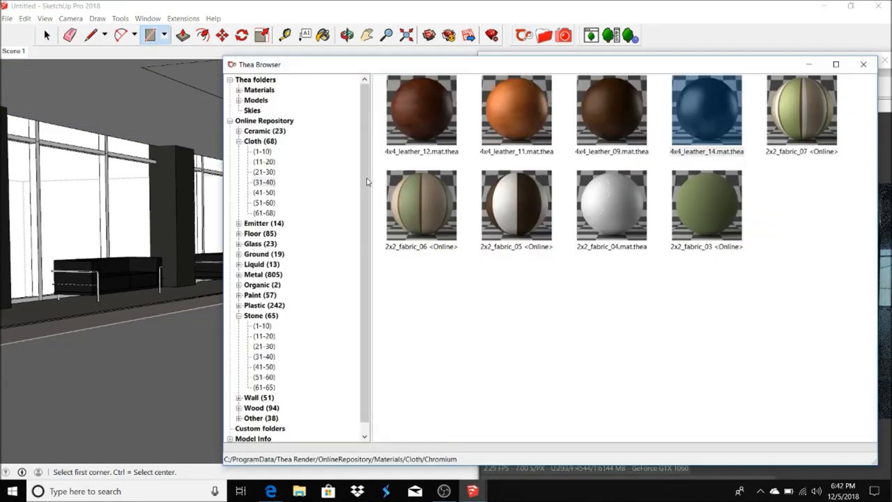
{"action": "scroll", "coordinate": [300, 175], "scroll_direction": "down", "scroll_amount": 1}
{"action": "left_click", "coordinate": [238, 131]}
{"action": "left_click", "coordinate": [238, 89]}
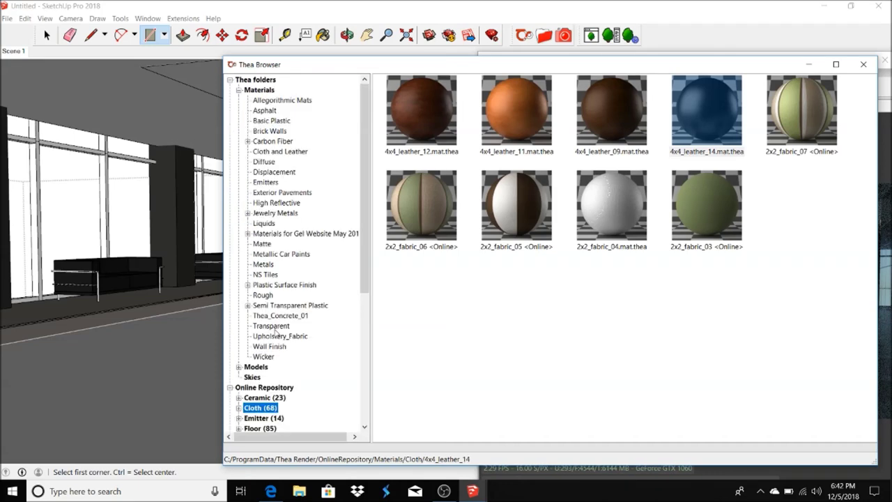
{"action": "left_click", "coordinate": [258, 326]}
{"action": "double_click", "coordinate": [701, 403]}
{"action": "left_click", "coordinate": [290, 82]}
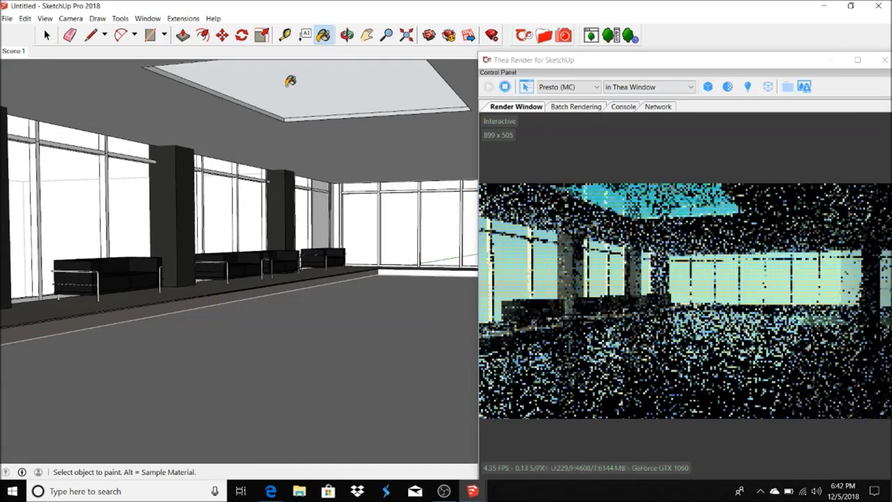
{"action": "key", "text": "space"}
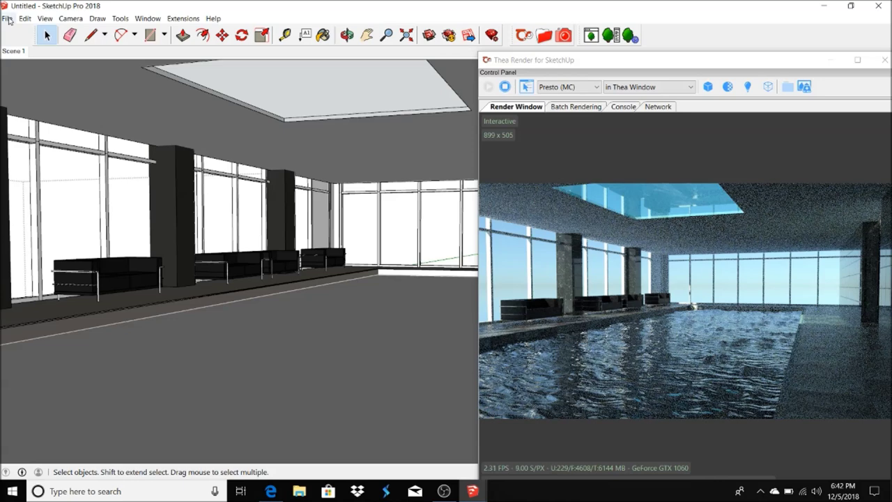
Open 3D Warehouse and search for 'recessed light'.
{"action": "left_click", "coordinate": [7, 18]}
{"action": "left_click", "coordinate": [202, 142]}
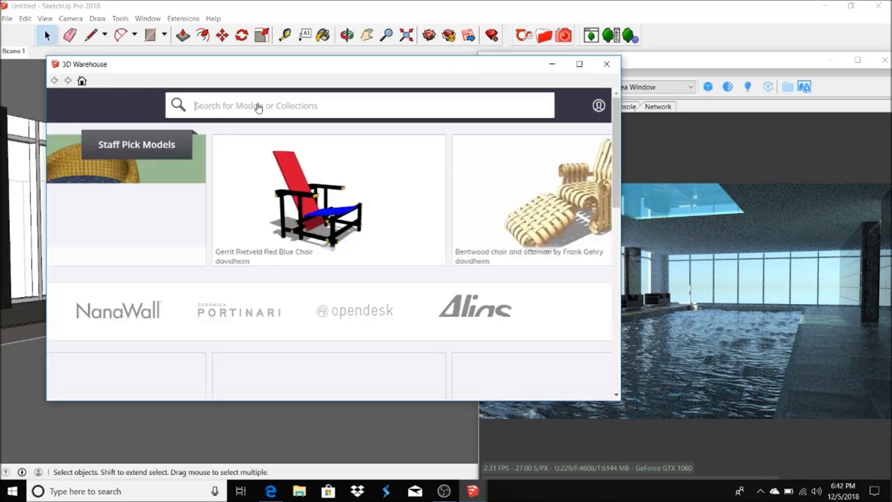
{"action": "type", "text": "recessed "}
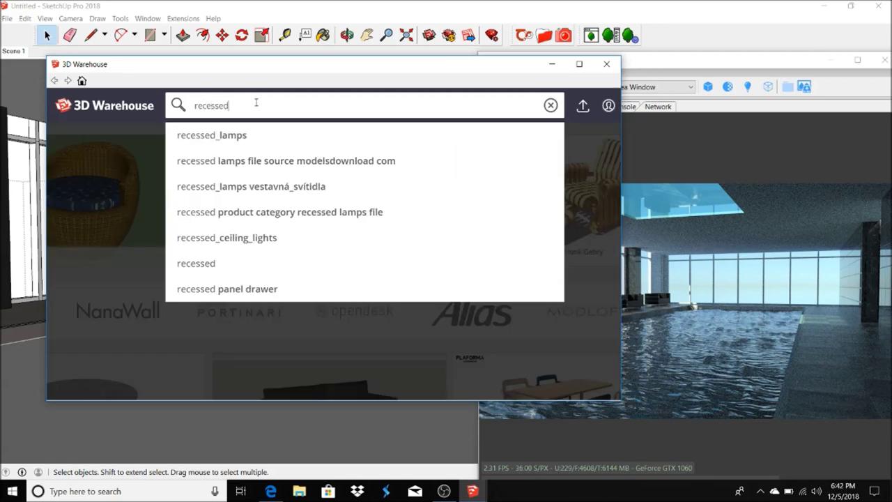
{"action": "type", "text": "light"}
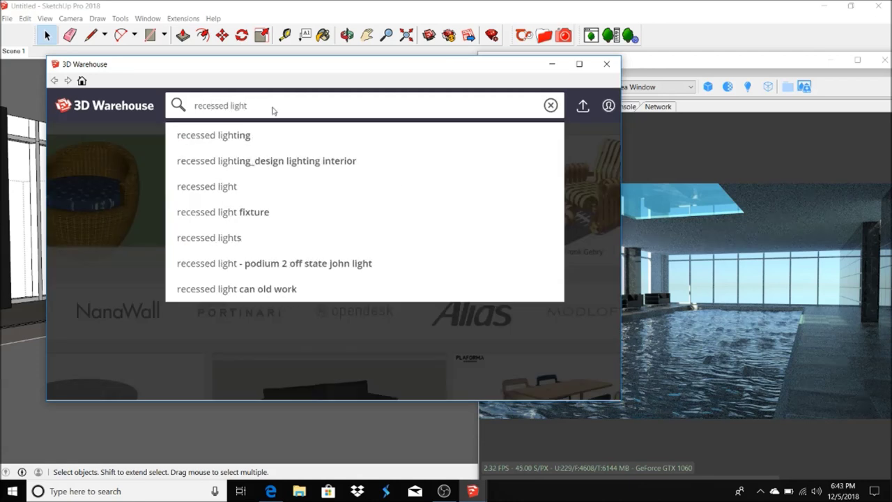
{"action": "key", "text": "Return"}
Open the Silver Recessed Lighting result, download it, and load it into the model.
{"action": "scroll", "coordinate": [617, 132], "scroll_direction": "down", "scroll_amount": 3}
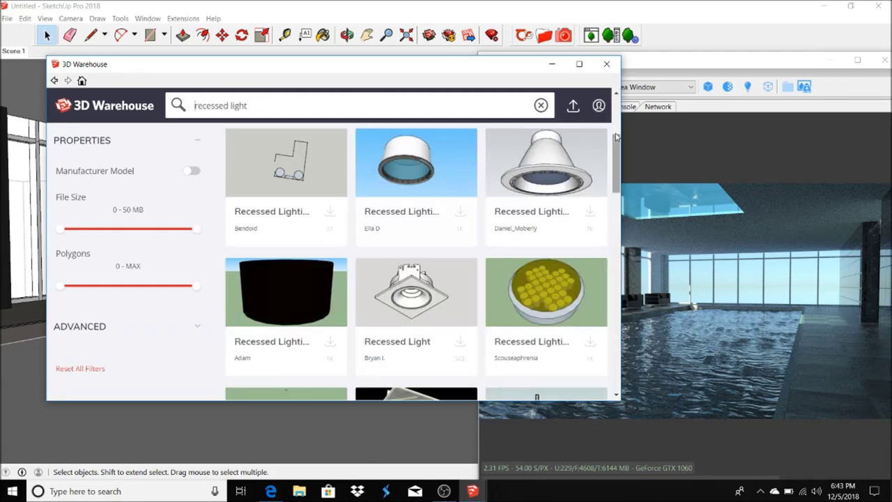
{"action": "scroll", "coordinate": [615, 173], "scroll_direction": "down", "scroll_amount": 3}
{"action": "scroll", "coordinate": [599, 209], "scroll_direction": "down", "scroll_amount": 3}
{"action": "left_click", "coordinate": [573, 279]}
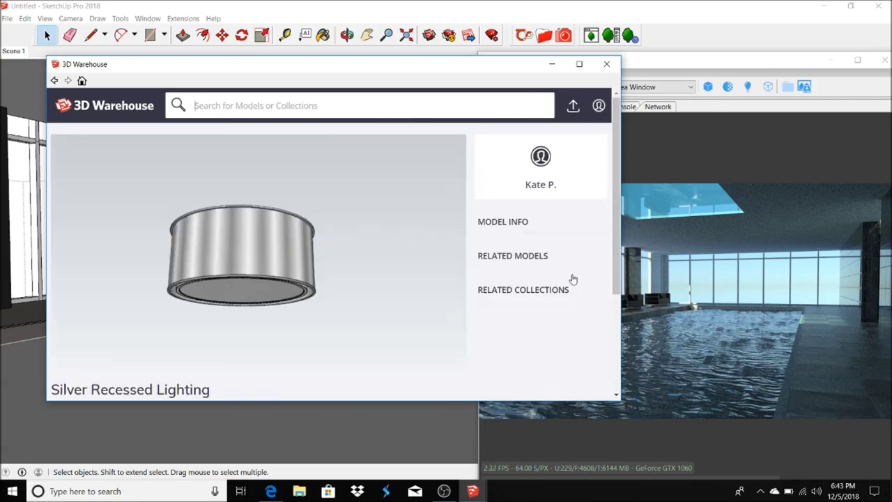
{"action": "scroll", "coordinate": [446, 304], "scroll_direction": "down", "scroll_amount": 3}
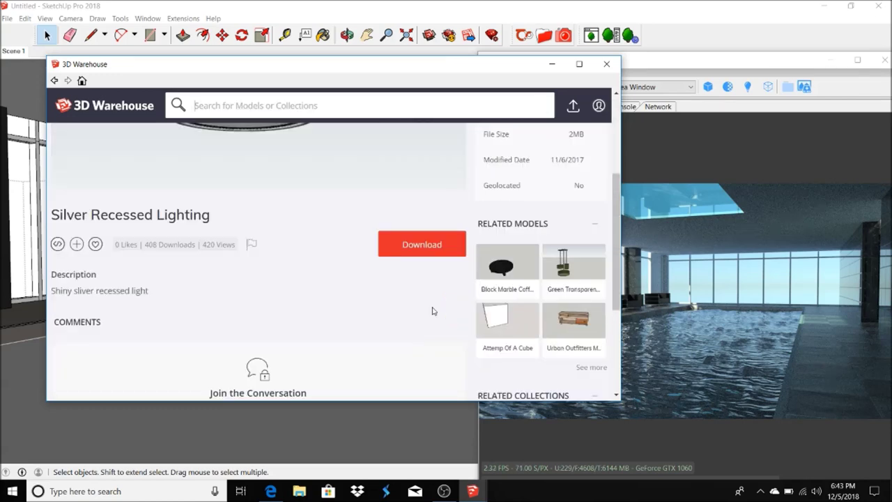
{"action": "left_click", "coordinate": [431, 244]}
{"action": "left_click", "coordinate": [288, 262]}
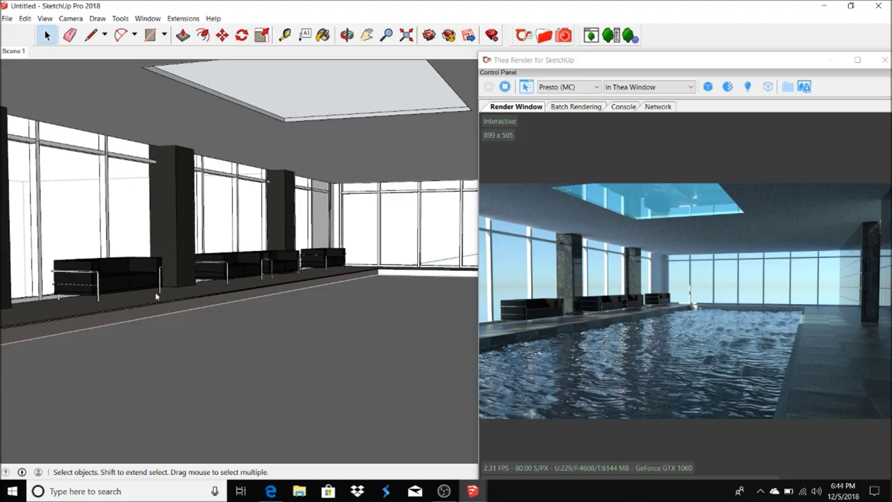
Place the downloaded light and move it onto the ceiling by the windows.
{"action": "left_click", "coordinate": [98, 310]}
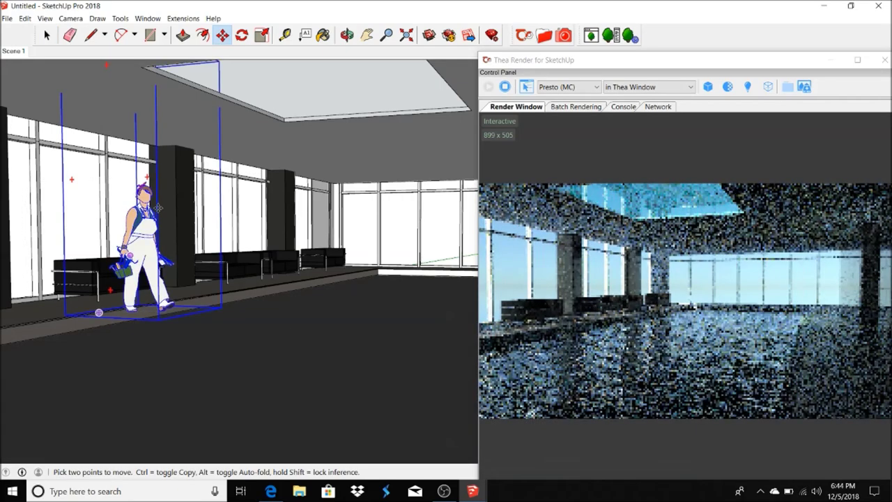
{"action": "left_click", "coordinate": [47, 35]}
{"action": "scroll", "coordinate": [77, 136], "scroll_direction": "up", "scroll_amount": 5}
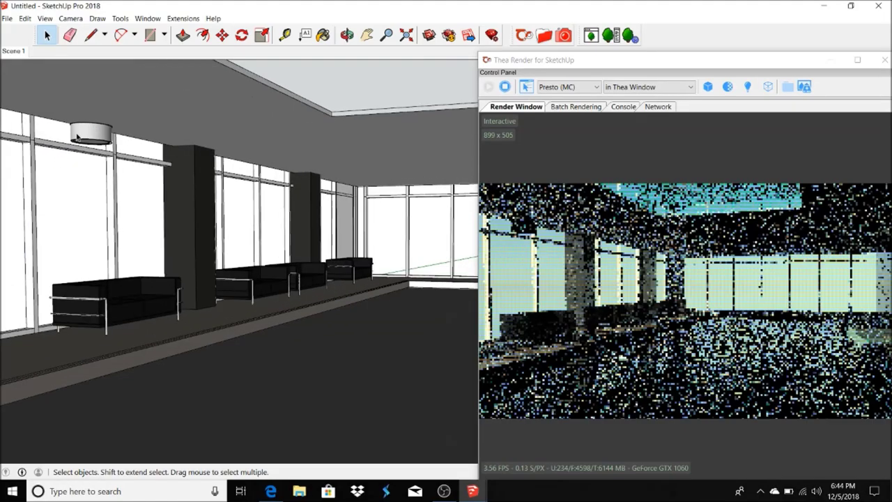
{"action": "left_click", "coordinate": [76, 136]}
{"action": "key", "text": "q"}
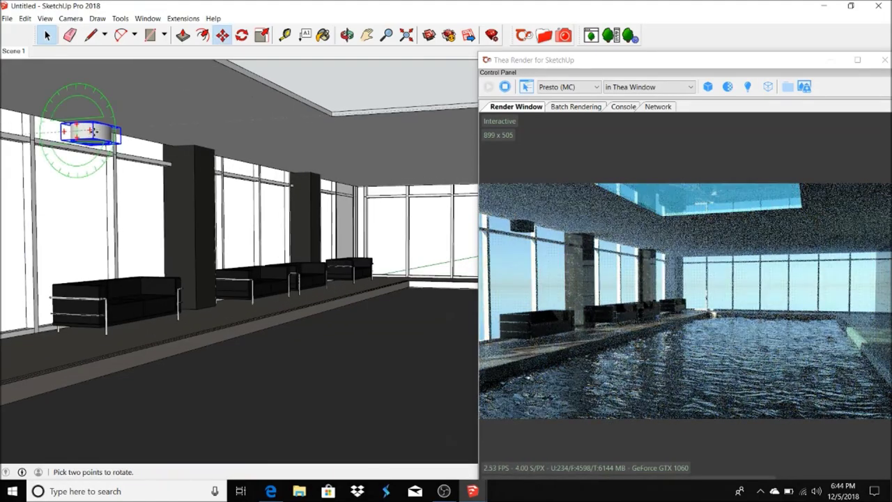
{"action": "key", "text": "m"}
{"action": "scroll", "coordinate": [90, 138], "scroll_direction": "up", "scroll_amount": 3}
{"action": "left_click", "coordinate": [93, 137]}
{"action": "scroll", "coordinate": [237, 92], "scroll_direction": "down", "scroll_amount": 2}
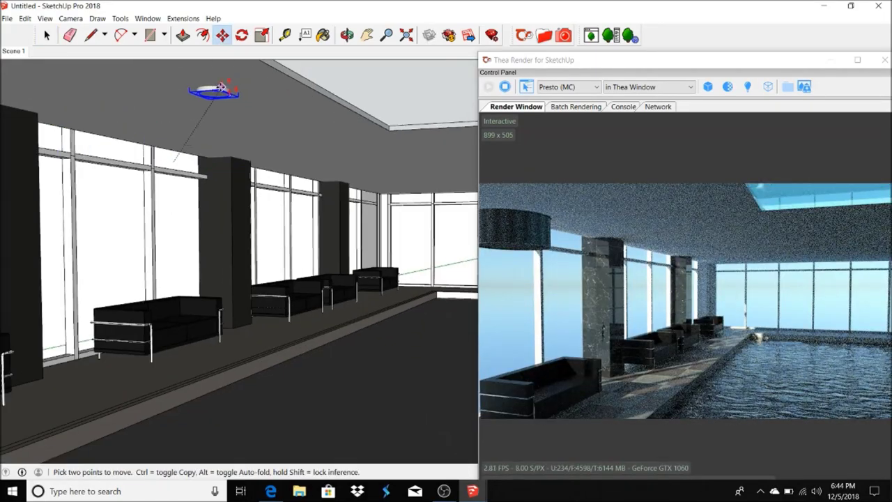
Orbit close to the ceiling light and open its group to select the inner disc.
{"action": "middle_click_drag", "start_coordinate": [230, 87], "coordinate": [429, 74]}
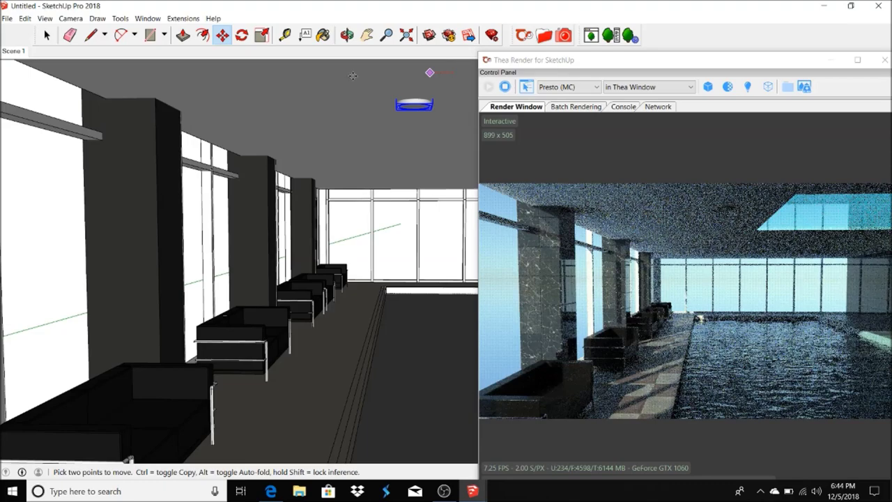
{"action": "middle_click_drag", "start_coordinate": [304, 64], "coordinate": [147, 104]}
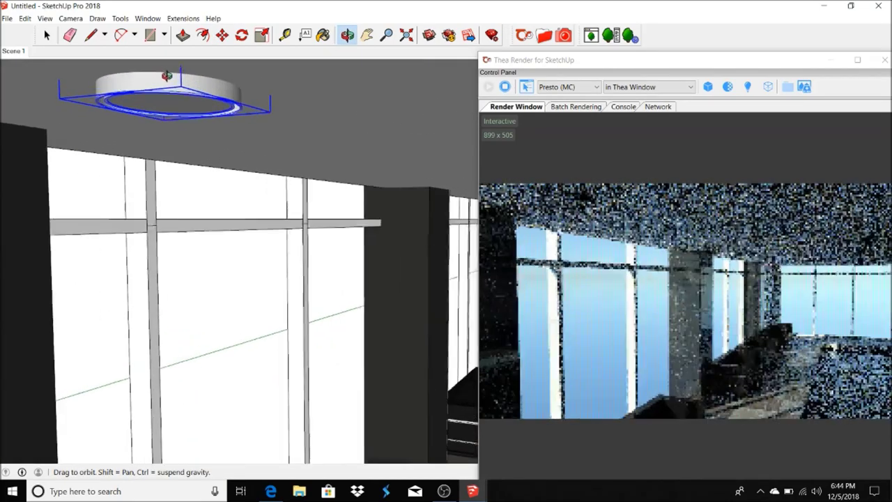
{"action": "key", "text": "space"}
{"action": "double_click", "coordinate": [146, 105]}
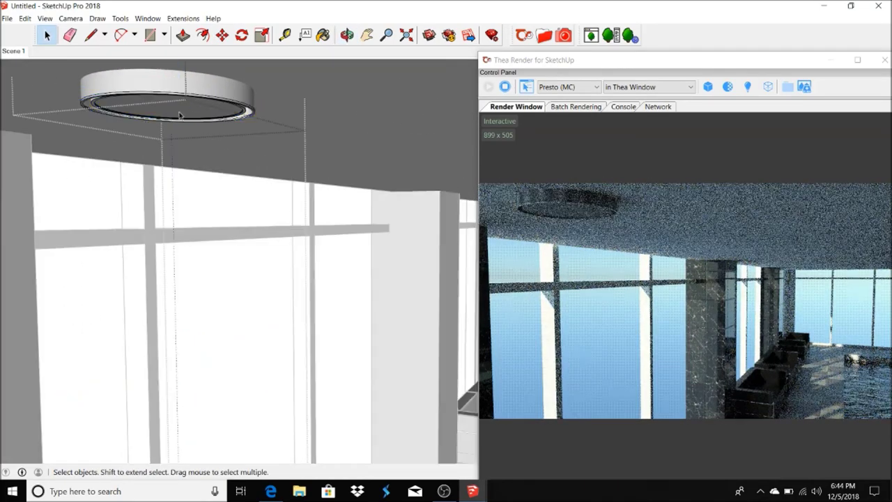
{"action": "left_click", "coordinate": [149, 106]}
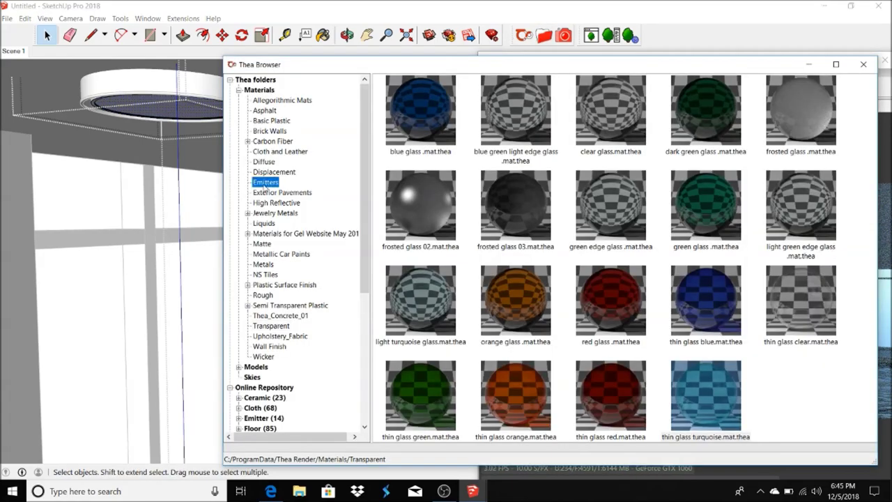
Paint the light's inner disc with the fluorescent emitter material.
{"action": "double_click", "coordinate": [807, 147]}
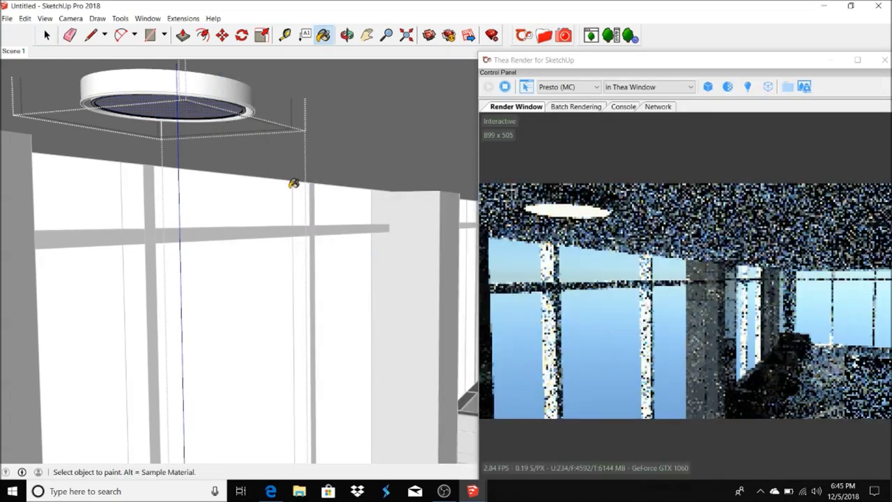
{"action": "left_click", "coordinate": [13, 51]}
{"action": "key", "text": "space"}
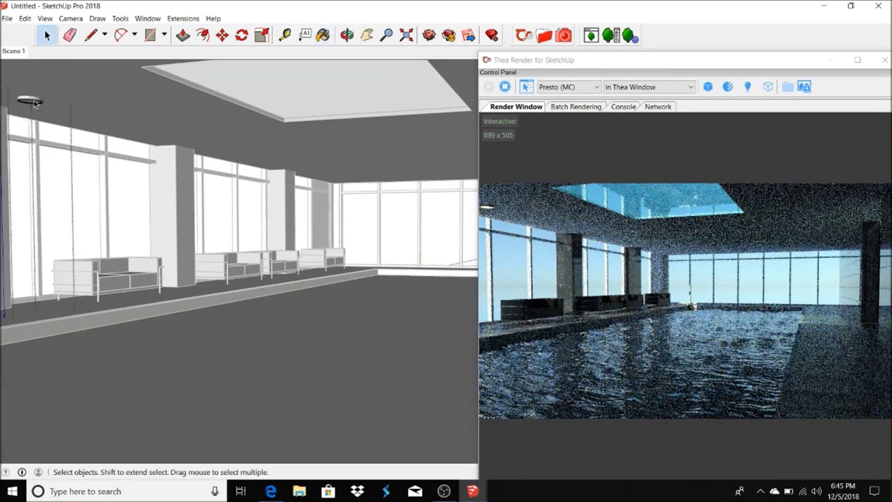
Copy the ceiling light, paste it in place, and move the copy along the ceiling.
{"action": "left_click", "coordinate": [25, 18]}
{"action": "left_click", "coordinate": [55, 70]}
{"action": "left_click", "coordinate": [26, 20]}
{"action": "left_click", "coordinate": [34, 90]}
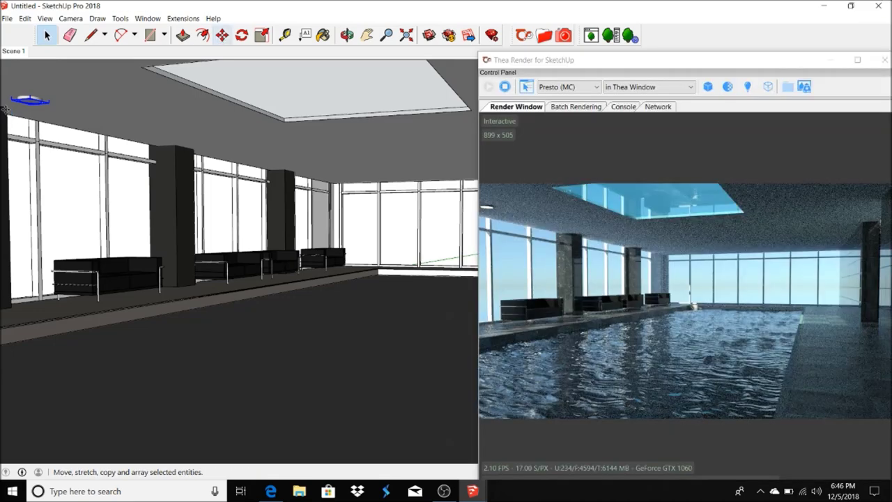
{"action": "left_click_drag", "start_coordinate": [7, 108], "coordinate": [185, 148]}
{"action": "left_click", "coordinate": [25, 18]}
{"action": "left_click", "coordinate": [53, 90]}
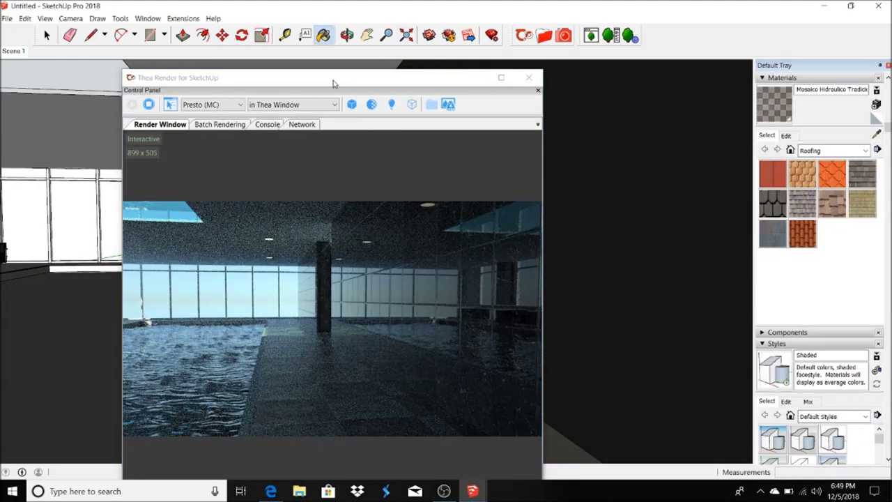
Paint the poolside floor strip with a darker material.
{"action": "left_click_drag", "start_coordinate": [334, 83], "coordinate": [599, 63]}
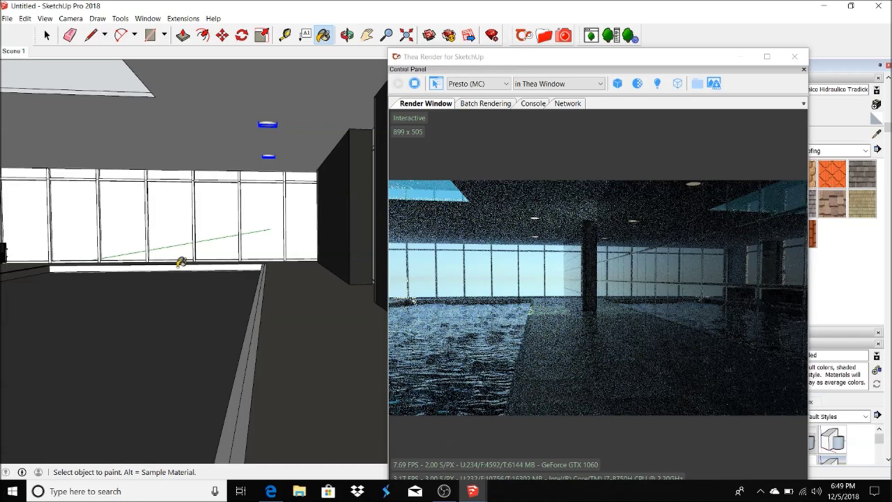
{"action": "left_click", "coordinate": [253, 391]}
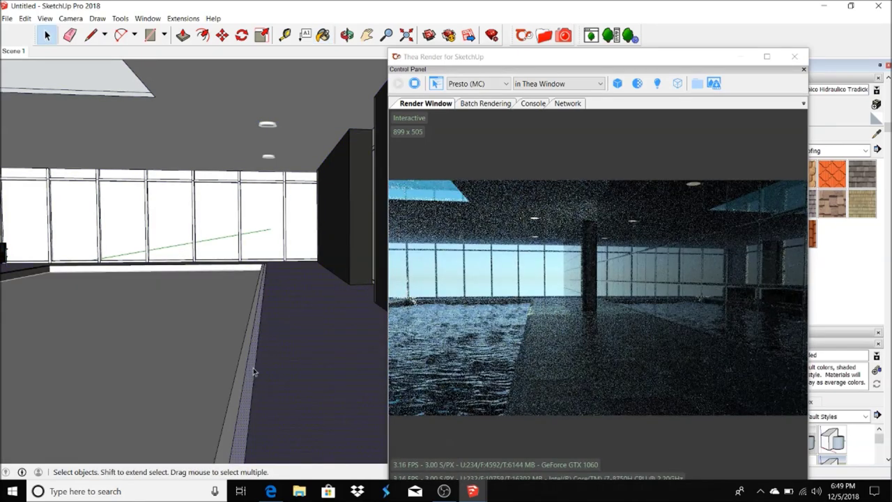
{"action": "left_click", "coordinate": [213, 266]}
{"action": "left_click", "coordinate": [255, 338]}
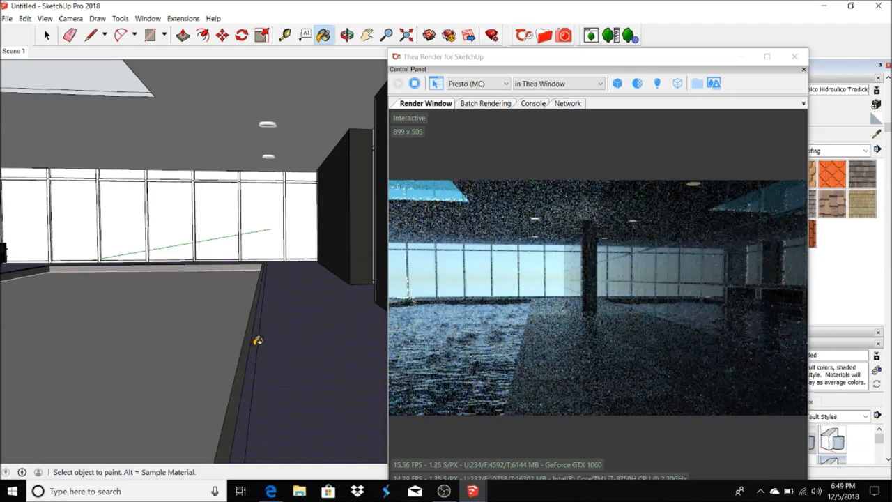
{"action": "key", "text": "space"}
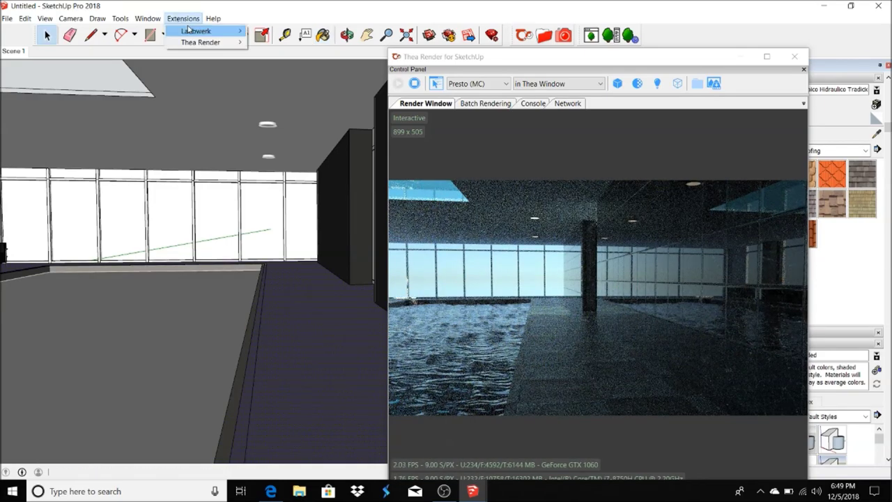
Create an IES light in Thea's Light Settings and load the 19.ies profile into it.
{"action": "left_click", "coordinate": [179, 21]}
{"action": "mouse_move", "coordinate": [201, 42]}
{"action": "left_click", "coordinate": [277, 42]}
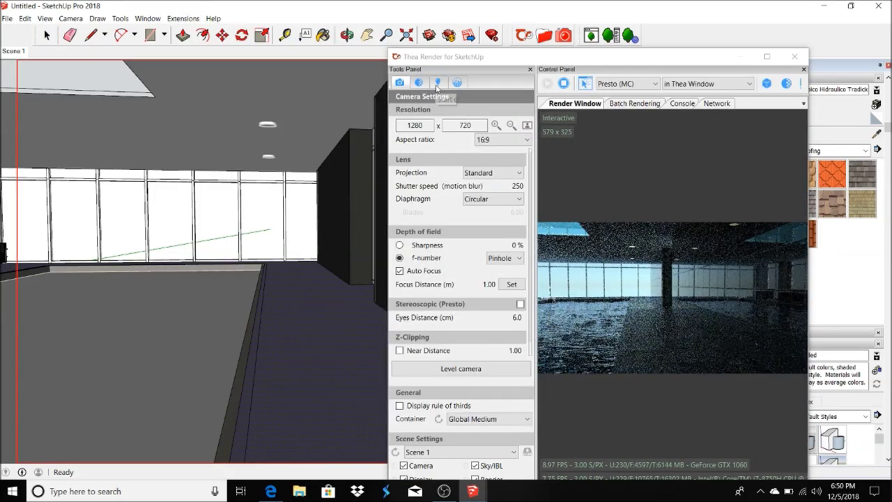
{"action": "left_click", "coordinate": [438, 82]}
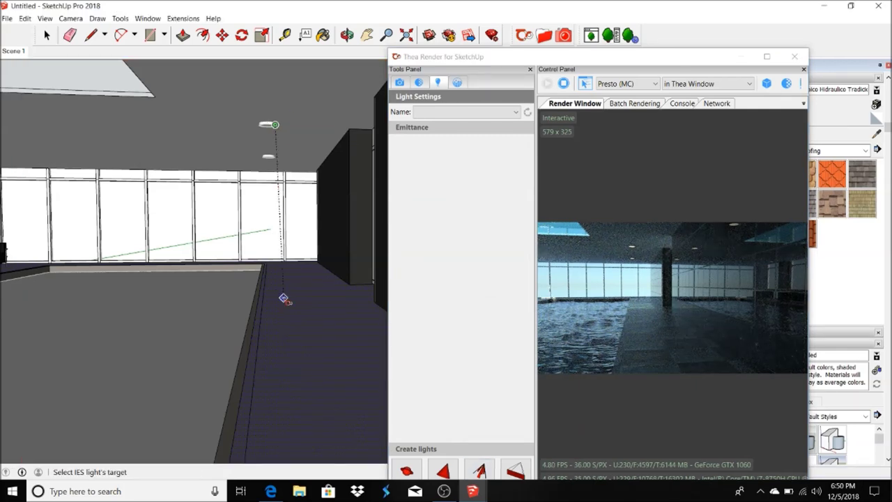
{"action": "left_click", "coordinate": [283, 297]}
{"action": "left_click", "coordinate": [446, 203]}
{"action": "left_click", "coordinate": [432, 320]}
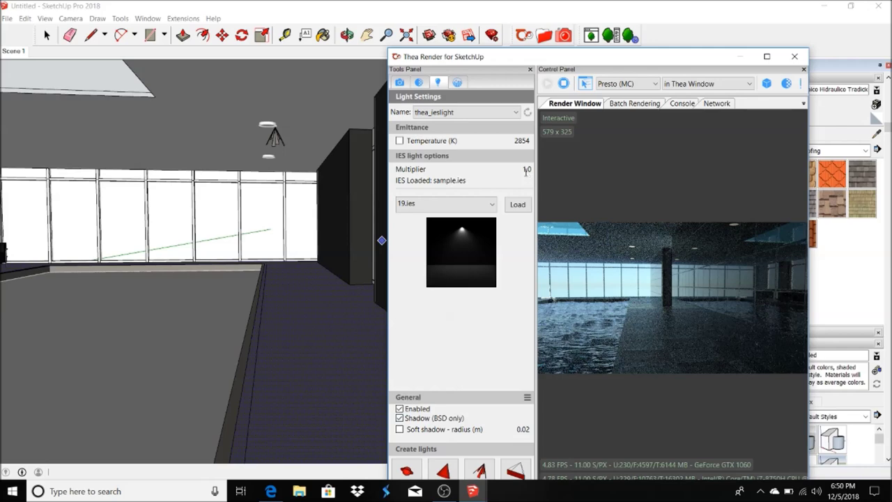
{"action": "type", "text": "45"}
{"action": "left_click", "coordinate": [509, 207]}
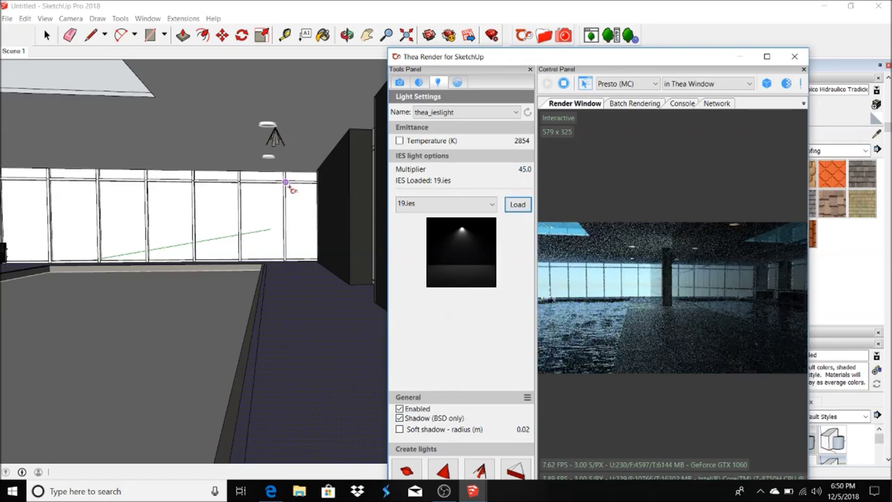
{"action": "left_click", "coordinate": [272, 157]}
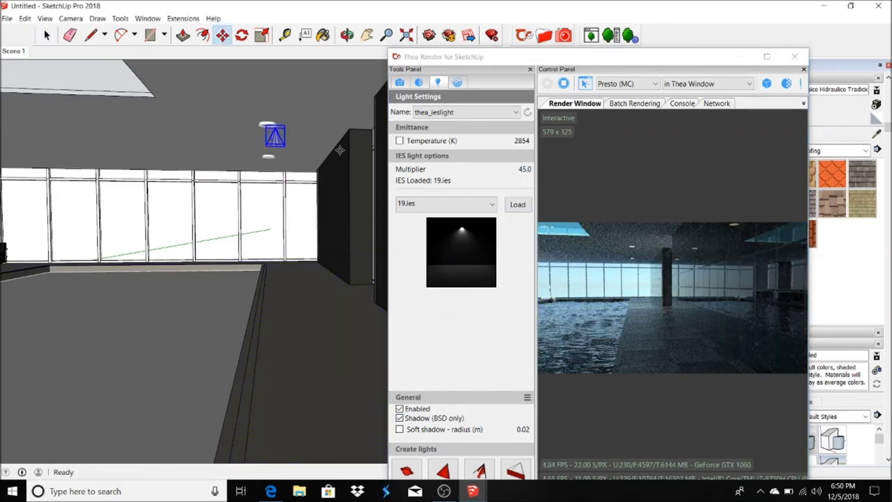
Copy the IES light, paste it into the ceiling fixture and set multiplier 85.
{"action": "left_click", "coordinate": [25, 18]}
{"action": "left_click", "coordinate": [63, 89]}
{"action": "left_click", "coordinate": [24, 18]}
{"action": "left_click", "coordinate": [42, 89]}
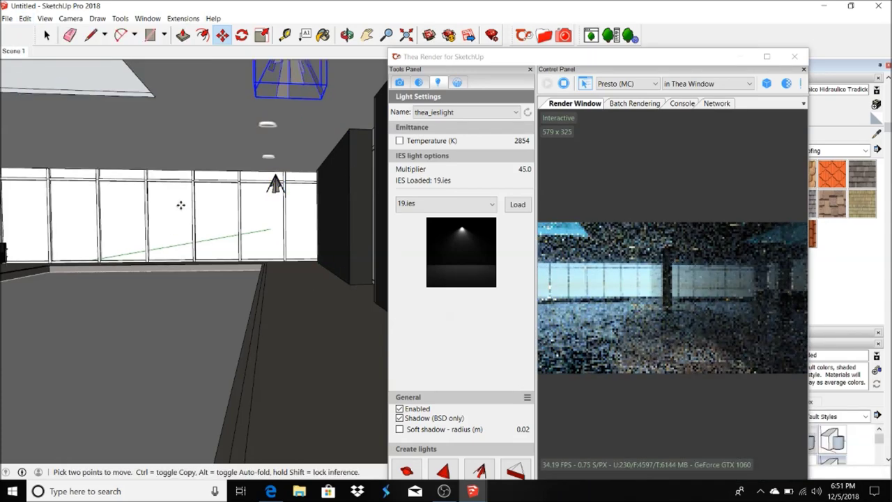
{"action": "double_click", "coordinate": [524, 169]}
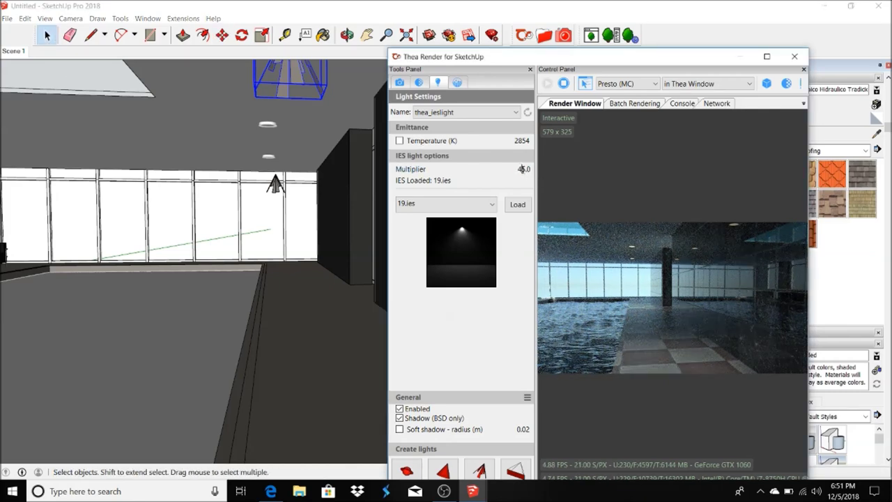
{"action": "type", "text": "85"}
Lower the IES light slightly in the fixture, return to Scene 1 and close the Thea panel.
{"action": "left_click", "coordinate": [24, 18]}
{"action": "left_click", "coordinate": [42, 89]}
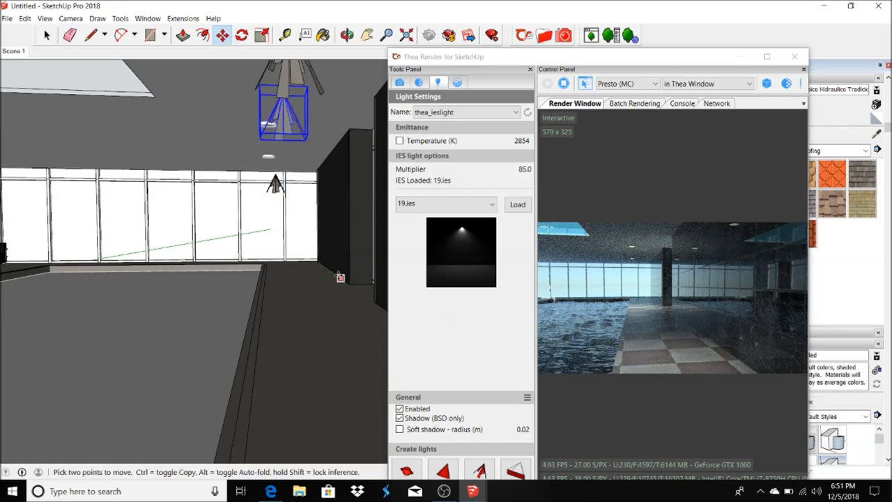
{"action": "left_click", "coordinate": [340, 278]}
{"action": "left_click", "coordinate": [47, 35]}
{"action": "left_click", "coordinate": [13, 51]}
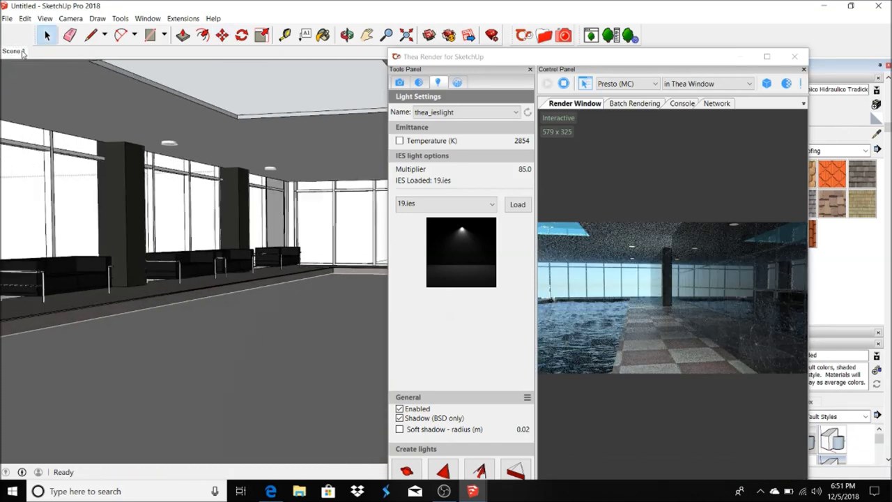
{"action": "left_click", "coordinate": [530, 70]}
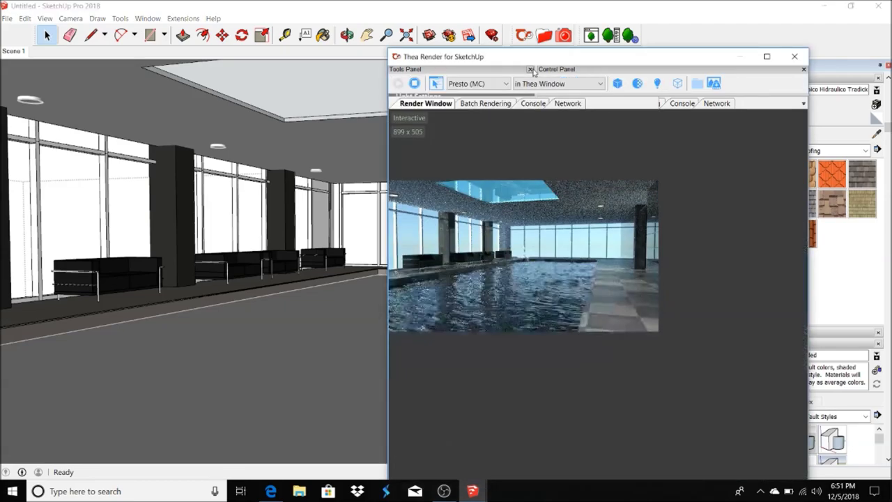
Paint the window mullions with the Thea Galvanized 01 metal.
{"action": "scroll", "coordinate": [30, 124], "scroll_direction": "up", "scroll_amount": 5}
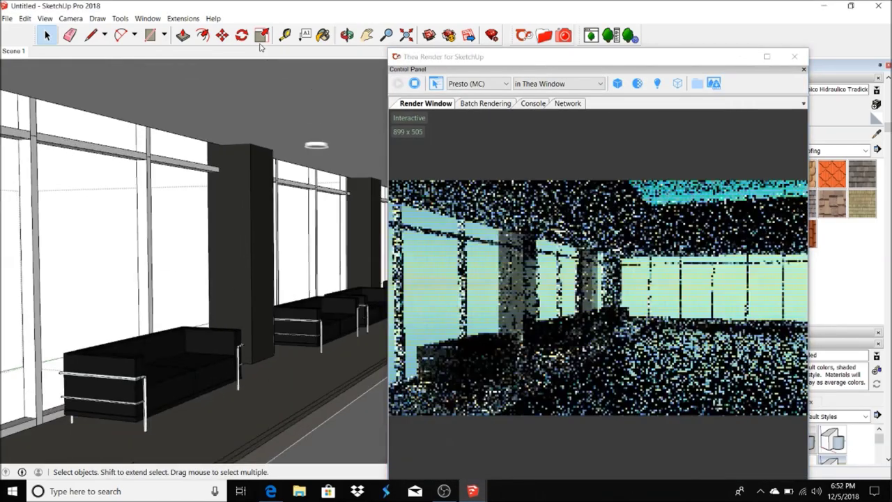
{"action": "middle_click_drag", "start_coordinate": [84, 209], "coordinate": [195, 303], "text": "shift"}
{"action": "left_click", "coordinate": [145, 113]}
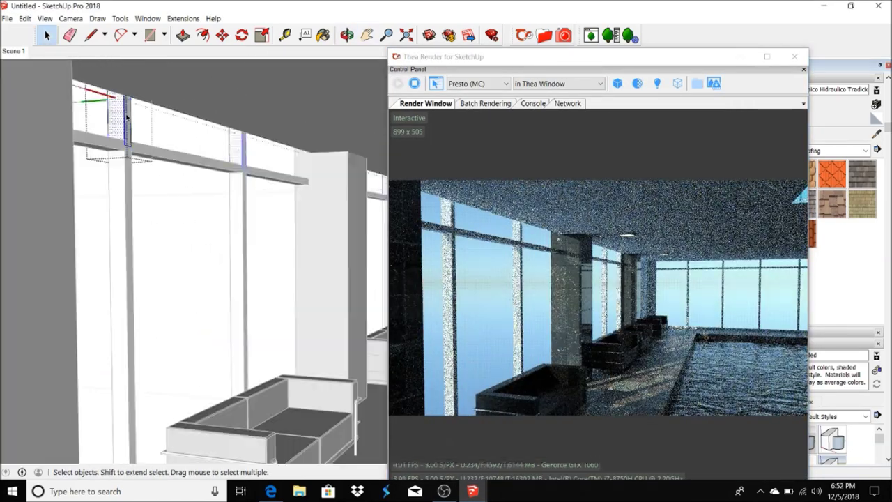
{"action": "left_click", "coordinate": [469, 34]}
{"action": "left_click", "coordinate": [263, 265]}
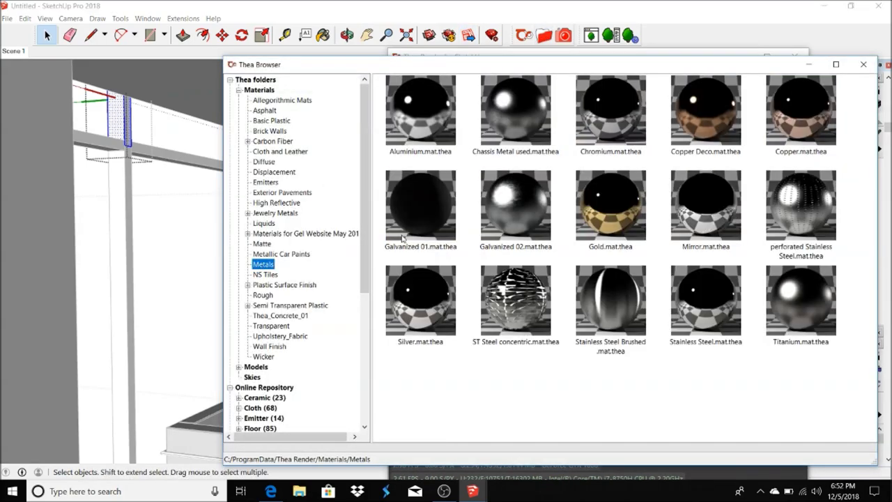
{"action": "double_click", "coordinate": [419, 205]}
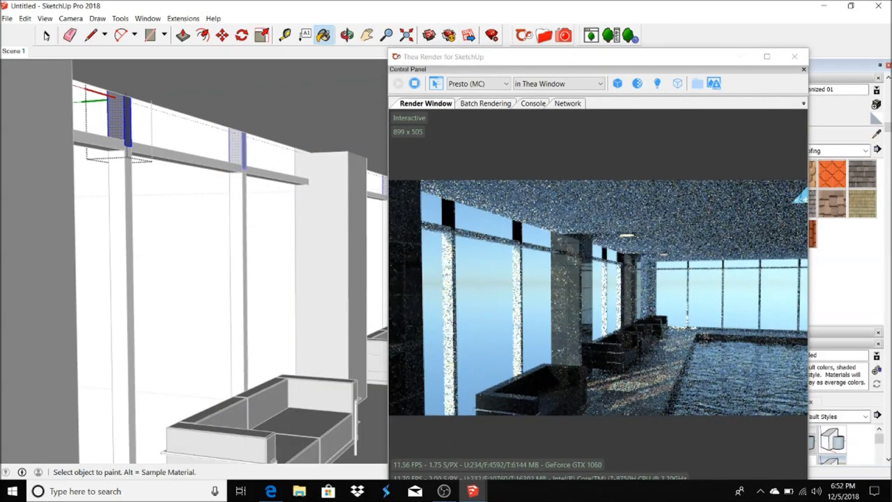
{"action": "left_click", "coordinate": [124, 176]}
{"action": "key", "text": "space"}
Paint the horizontal window beam with the same dark metal.
{"action": "left_click", "coordinate": [181, 156]}
{"action": "left_click", "coordinate": [325, 36]}
{"action": "left_click", "coordinate": [149, 140]}
{"action": "key", "text": "space"}
{"action": "middle_click_drag", "start_coordinate": [150, 123], "coordinate": [128, 423]}
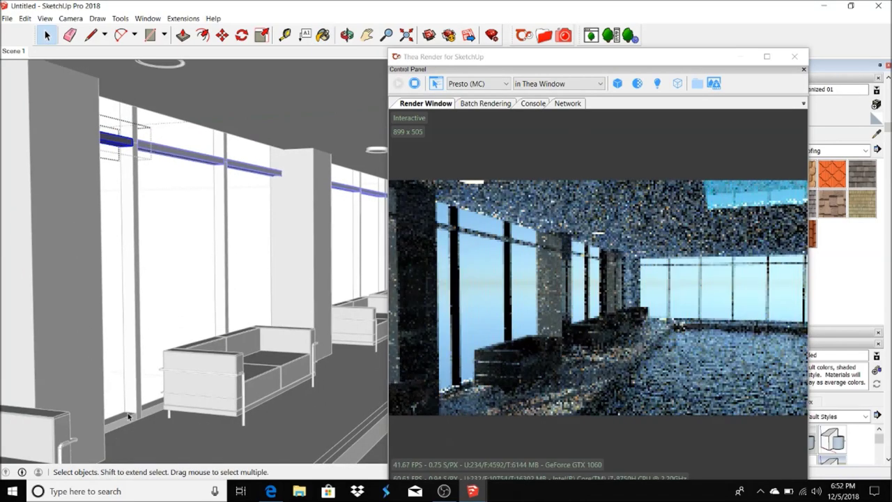
{"action": "key", "text": "b"}
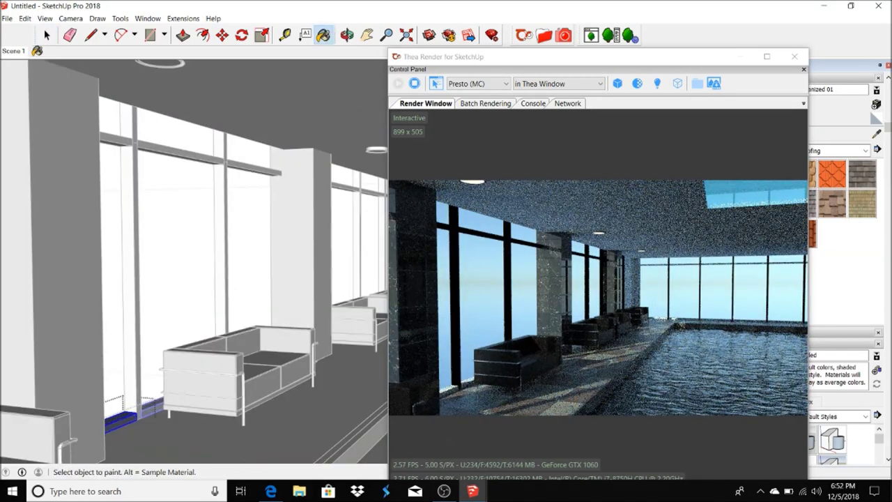
{"action": "key", "text": "space"}
Look around toward the window column, delete one of its panels, then undo.
{"action": "left_click", "coordinate": [71, 18]}
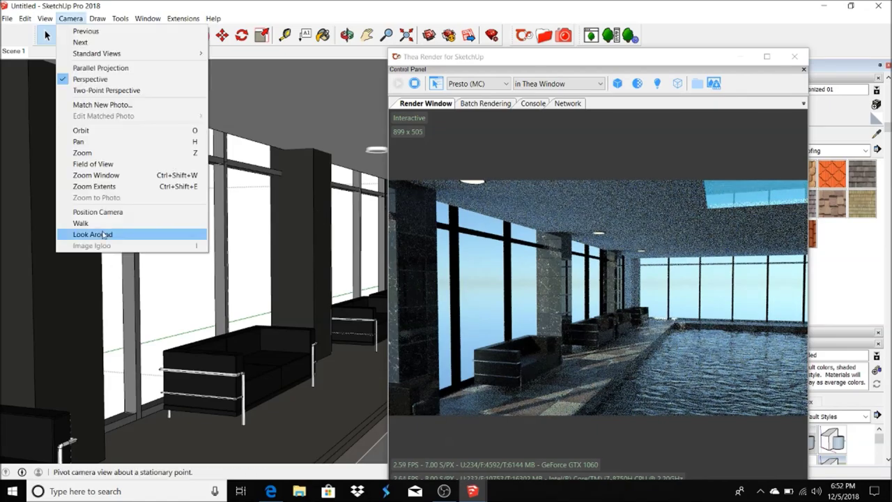
{"action": "left_click", "coordinate": [102, 235]}
{"action": "left_click_drag", "start_coordinate": [102, 235], "coordinate": [280, 459]}
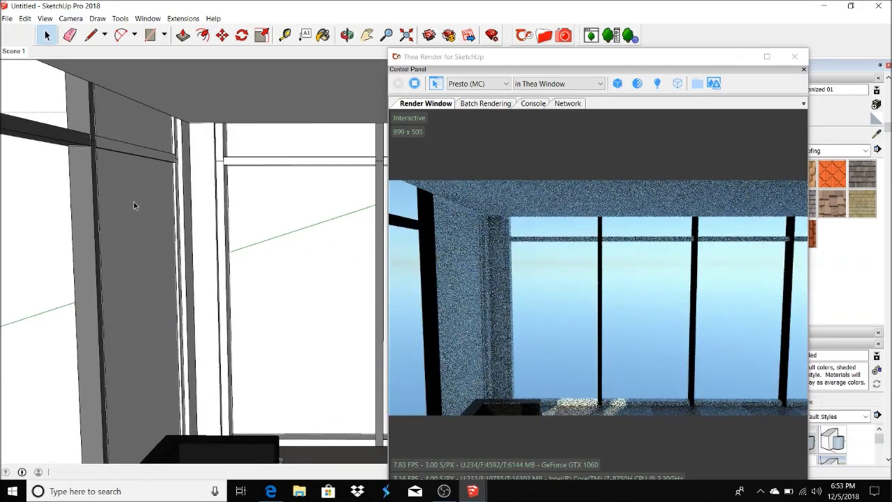
{"action": "key", "text": "space"}
{"action": "left_click", "coordinate": [137, 181]}
{"action": "key", "text": "Delete"}
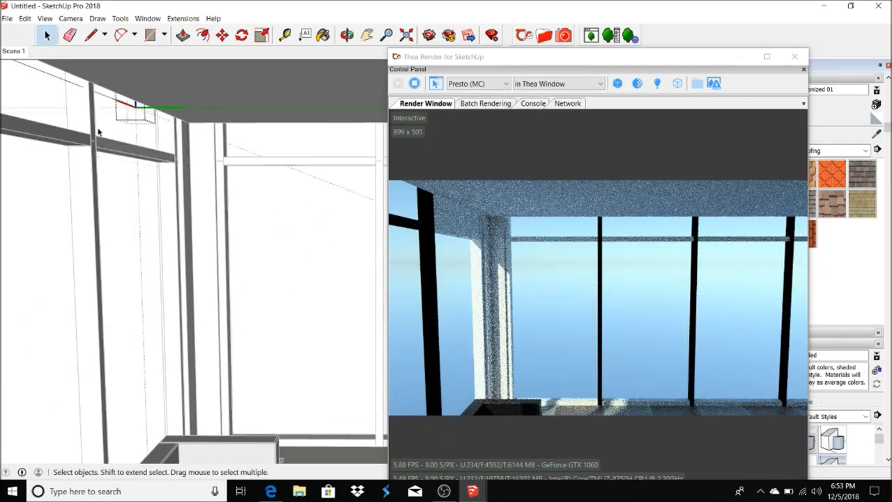
{"action": "key", "text": "ctrl+z"}
Inside the window frame group, select and delete the vertical column panels.
{"action": "double_click", "coordinate": [165, 161]}
{"action": "key", "text": "b"}
{"action": "left_click", "coordinate": [46, 37]}
{"action": "left_click", "coordinate": [171, 184]}
{"action": "left_click", "coordinate": [321, 36]}
{"action": "key", "text": "space"}
{"action": "key", "text": "Delete"}
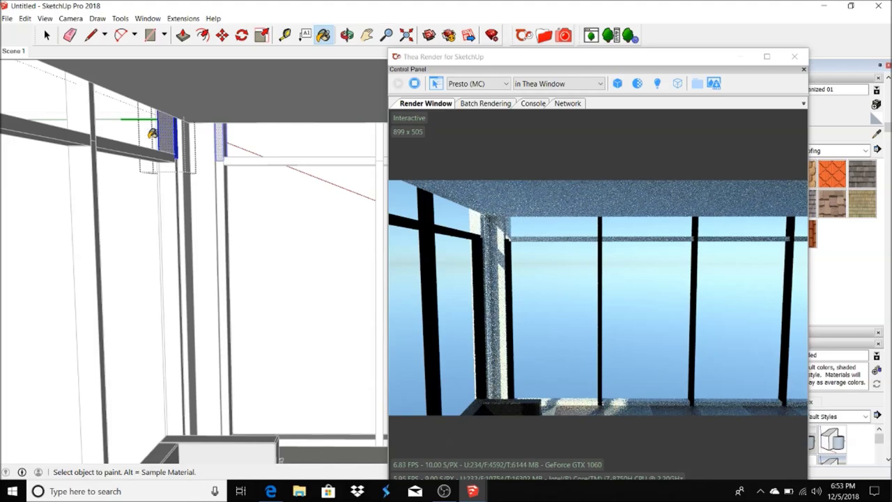
Select the beam above the windows, undo the last change and reframe the view.
{"action": "left_click", "coordinate": [282, 161]}
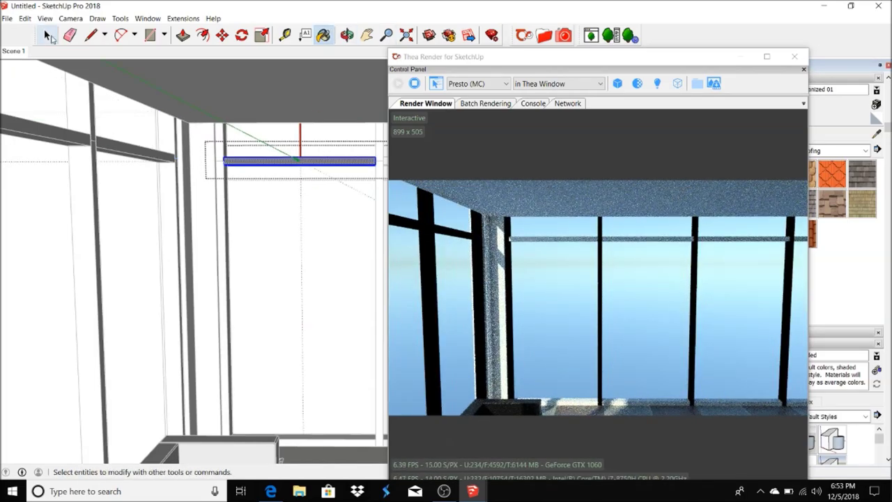
{"action": "left_click", "coordinate": [46, 35]}
{"action": "scroll", "coordinate": [299, 229], "scroll_direction": "down", "scroll_amount": 5}
{"action": "scroll", "coordinate": [299, 190], "scroll_direction": "up", "scroll_amount": 2}
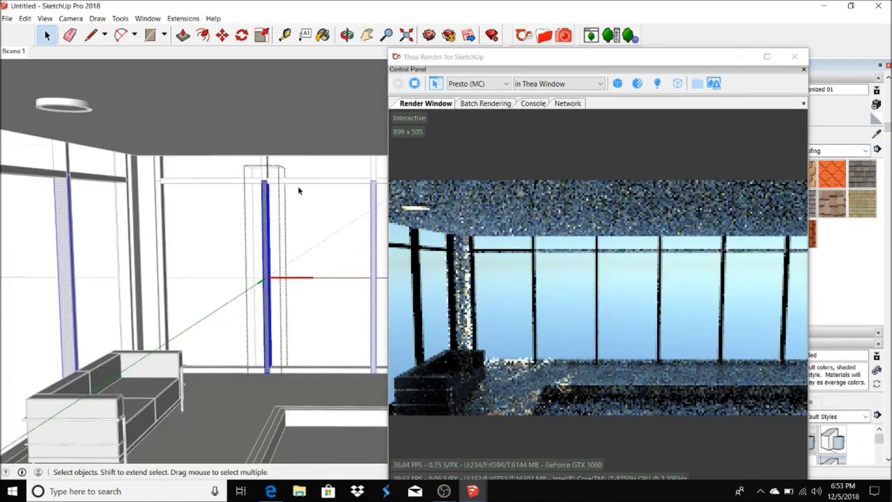
{"action": "key", "text": "ctrl+z"}
{"action": "scroll", "coordinate": [216, 201], "scroll_direction": "up", "scroll_amount": 2}
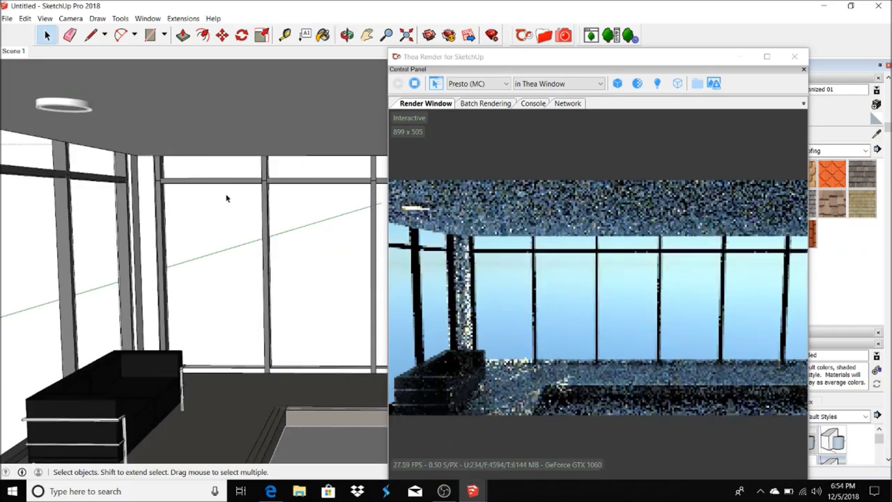
{"action": "scroll", "coordinate": [224, 197], "scroll_direction": "up", "scroll_amount": 4}
{"action": "left_click", "coordinate": [367, 35]}
{"action": "scroll", "coordinate": [209, 244], "scroll_direction": "down", "scroll_amount": 3}
{"action": "scroll", "coordinate": [205, 250], "scroll_direction": "down", "scroll_amount": 3}
Paint the column and the ceiling black with the marble_black material.
{"action": "key", "text": "b"}
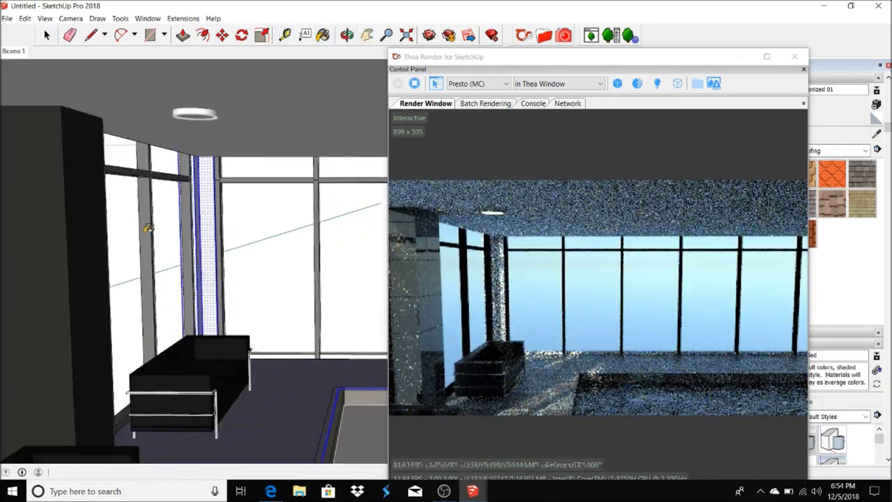
{"action": "left_click", "coordinate": [209, 202]}
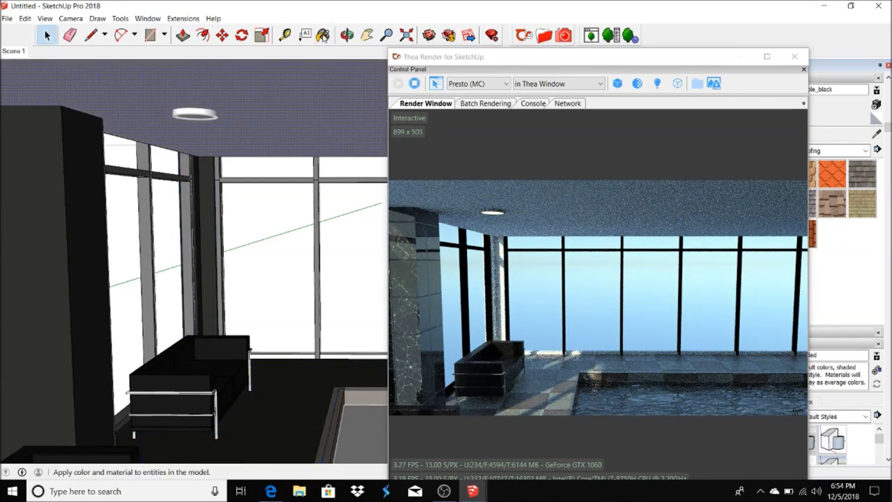
{"action": "left_click", "coordinate": [323, 35]}
{"action": "left_click", "coordinate": [279, 105]}
{"action": "key", "text": "space"}
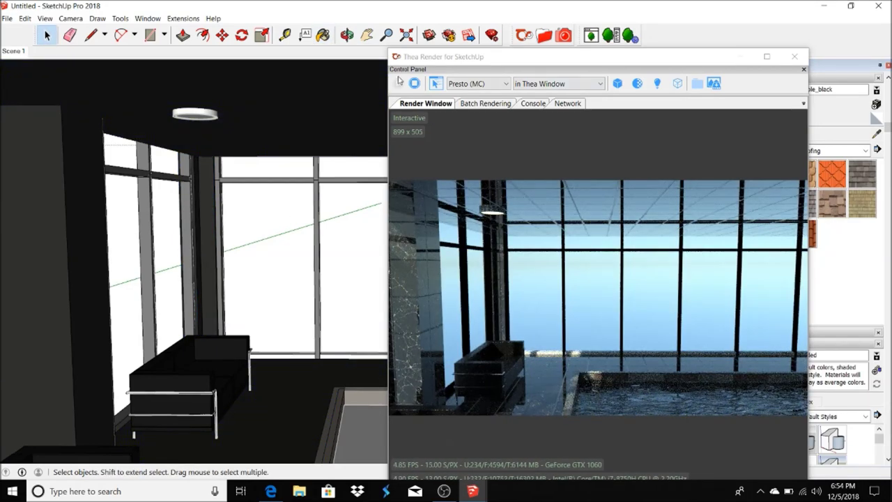
{"action": "left_click", "coordinate": [346, 35]}
{"action": "left_click_drag", "start_coordinate": [209, 244], "coordinate": [179, 249]}
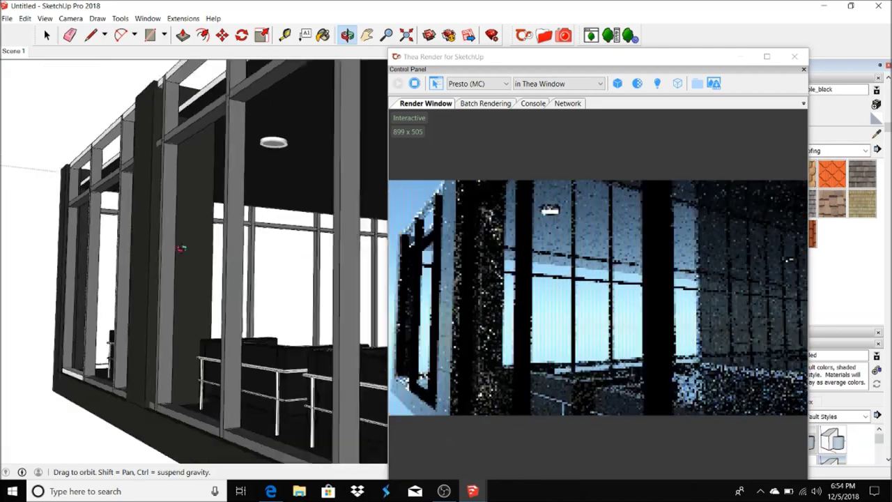
Open the group at the building's bottom-left edge and move it inside the building.
{"action": "left_click", "coordinate": [46, 35]}
{"action": "double_click", "coordinate": [70, 346]}
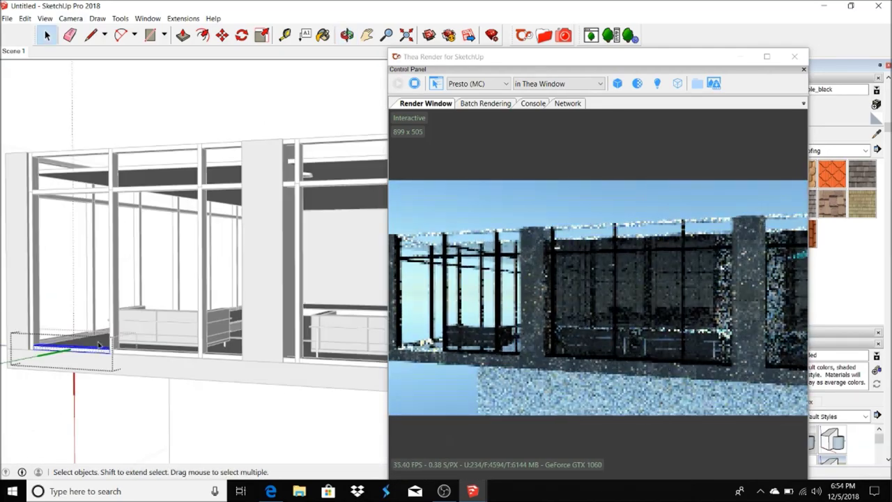
{"action": "middle_click_drag", "start_coordinate": [102, 346], "coordinate": [178, 298]}
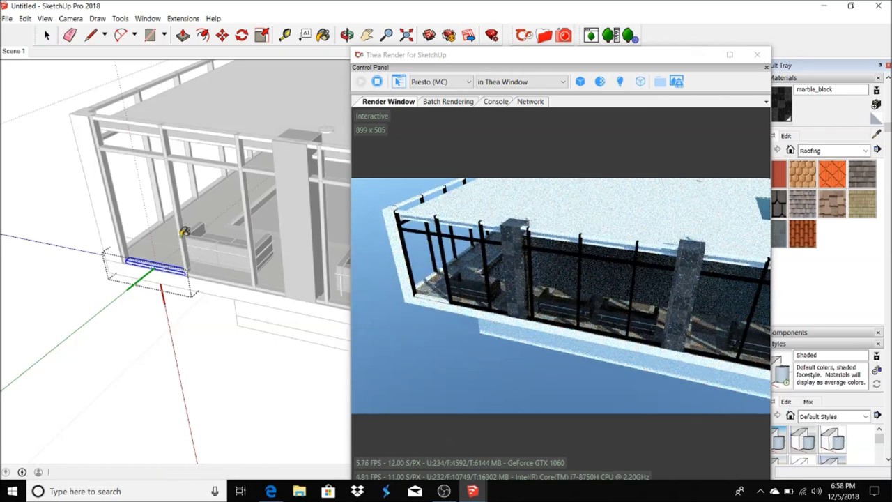
{"action": "middle_click_drag", "start_coordinate": [149, 234], "coordinate": [167, 209], "text": "shift"}
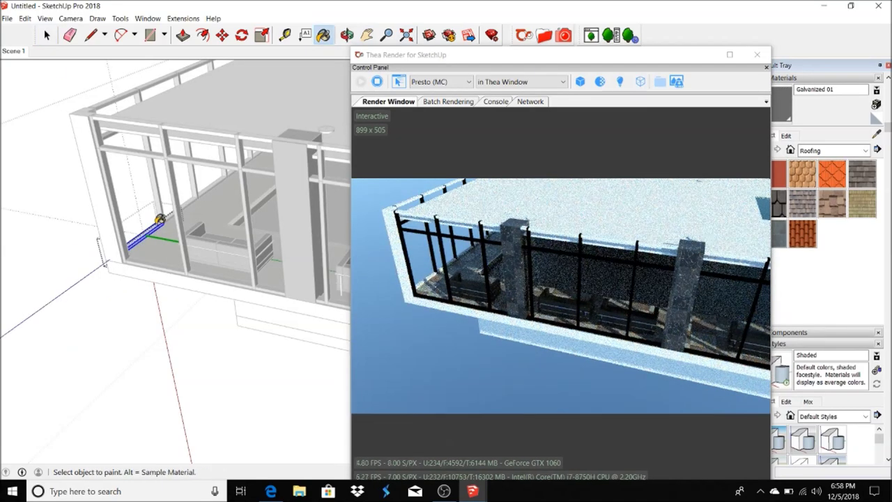
{"action": "left_click", "coordinate": [46, 35]}
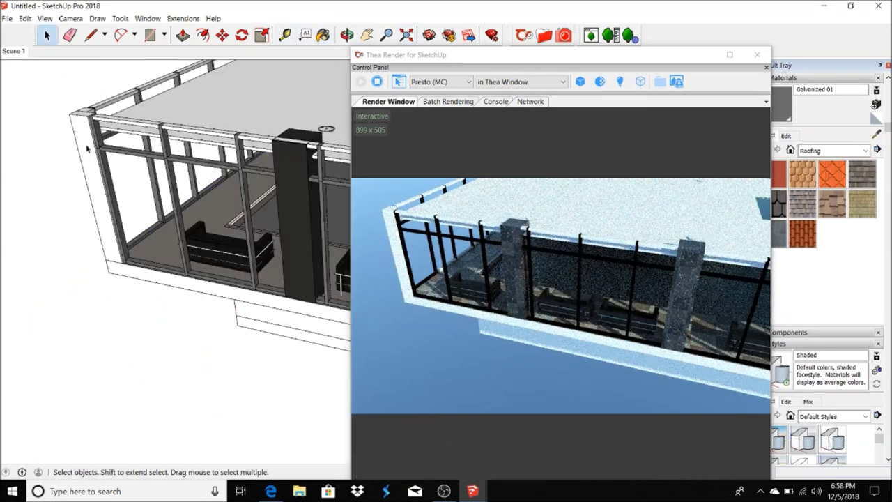
Start a rectangle on the building's left side, then return to the Scene 1 interior view.
{"action": "left_click", "coordinate": [82, 126]}
{"action": "key", "text": "r"}
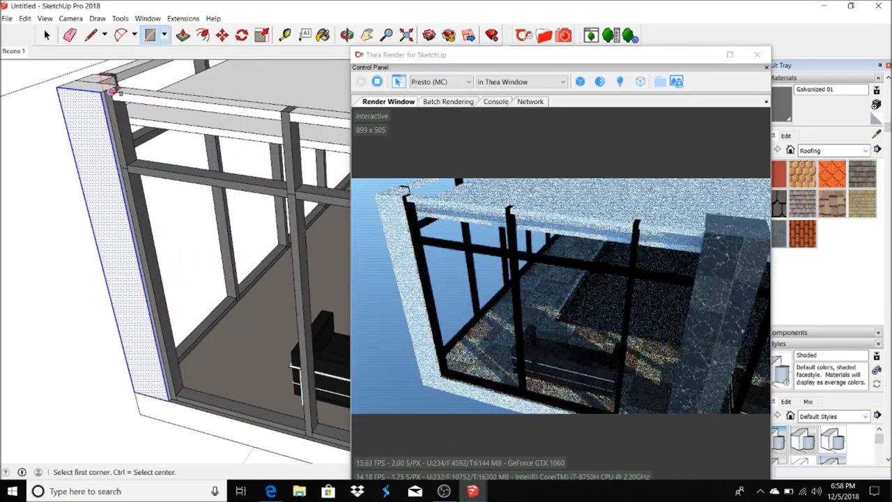
{"action": "middle_click_drag", "start_coordinate": [209, 209], "coordinate": [36, 259]}
{"action": "mouse_move", "coordinate": [269, 175]}
{"action": "middle_mouse_down"}
{"action": "mouse_move", "coordinate": [285, 279]}
{"action": "mouse_move", "coordinate": [300, 173]}
{"action": "mouse_move", "coordinate": [209, 209]}
{"action": "middle_mouse_up"}
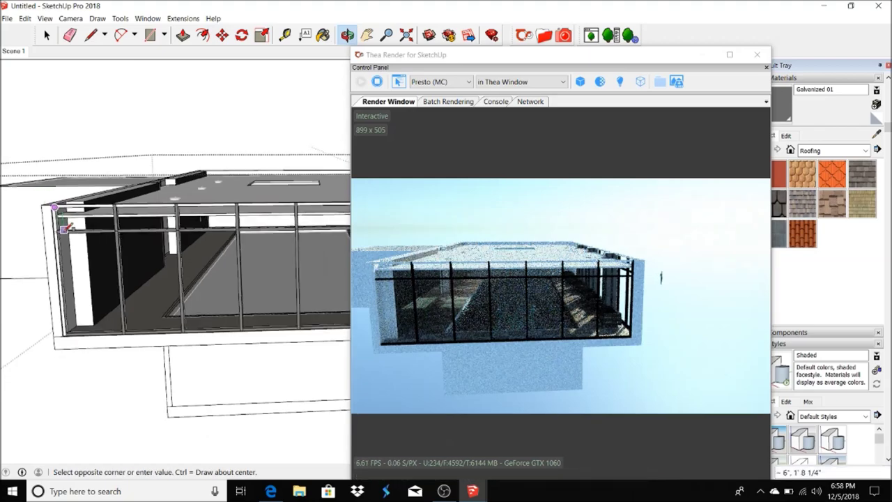
{"action": "scroll", "coordinate": [103, 147], "scroll_direction": "up", "scroll_amount": 5}
{"action": "left_click", "coordinate": [13, 51]}
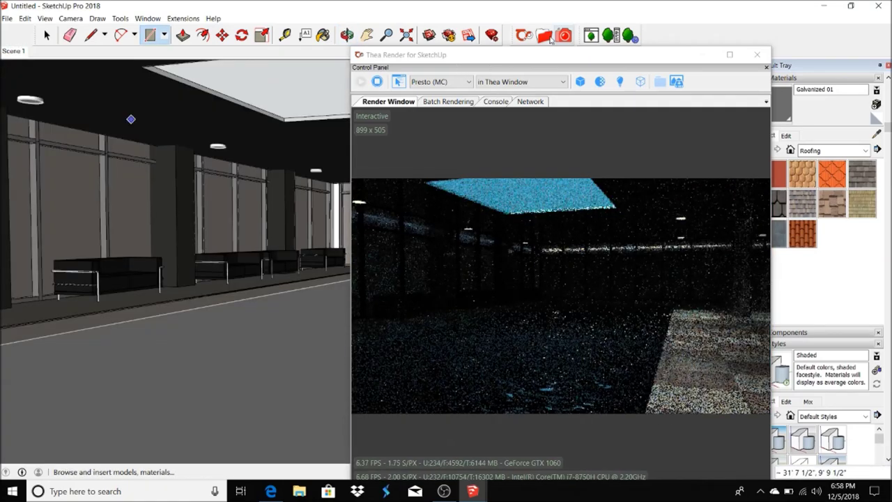
Paint the skylight panes with thin glass turquoise, then hide the ceiling glass.
{"action": "left_click", "coordinate": [314, 81], "text": "alt"}
{"action": "left_click", "coordinate": [264, 174]}
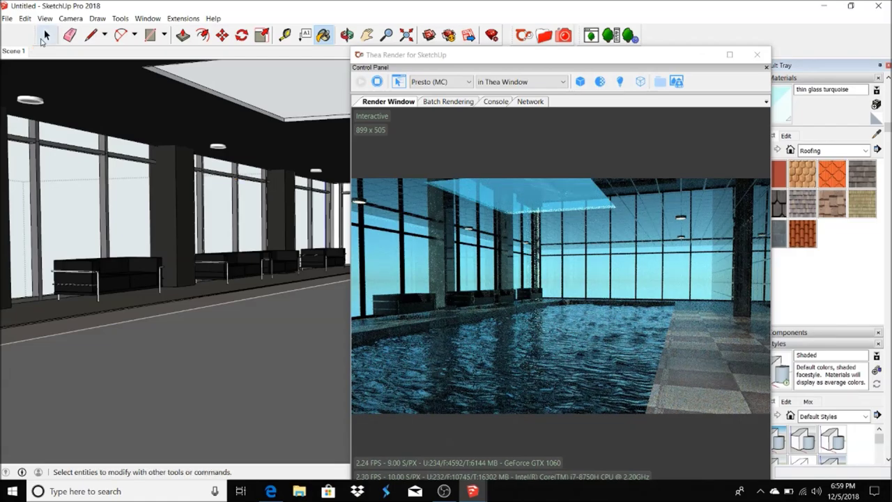
{"action": "left_click", "coordinate": [156, 76]}
{"action": "right_click", "coordinate": [195, 76]}
{"action": "left_click", "coordinate": [216, 97]}
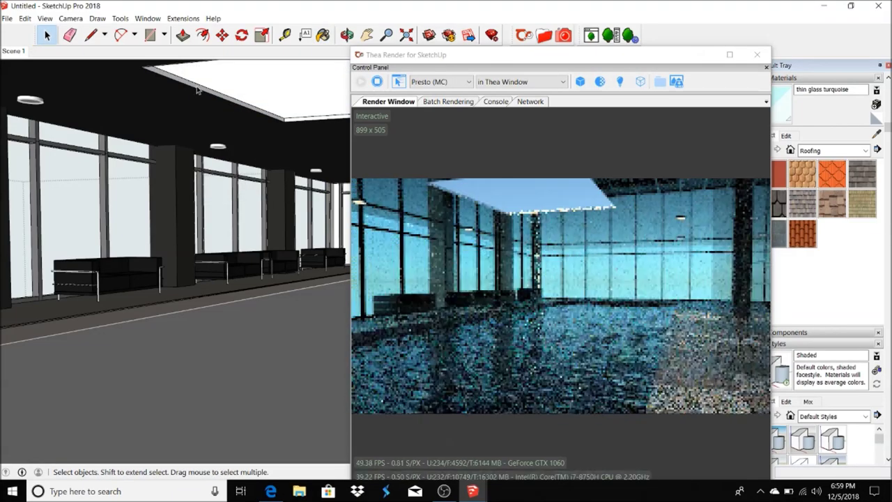
Apply sampled marble_black to the ceiling, then unhide all geometry and return to Scene 1.
{"action": "middle_click_drag", "start_coordinate": [188, 89], "coordinate": [205, 90]}
{"action": "key", "text": "b"}
{"action": "left_click", "coordinate": [60, 175], "text": "alt"}
{"action": "middle_click_drag", "start_coordinate": [60, 175], "coordinate": [310, 176]}
{"action": "left_click", "coordinate": [25, 18]}
{"action": "left_click", "coordinate": [209, 186]}
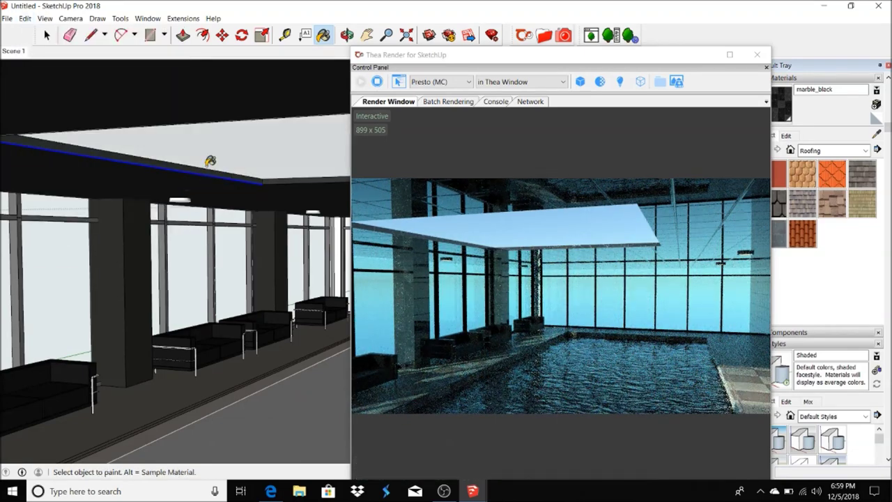
{"action": "left_click", "coordinate": [19, 52]}
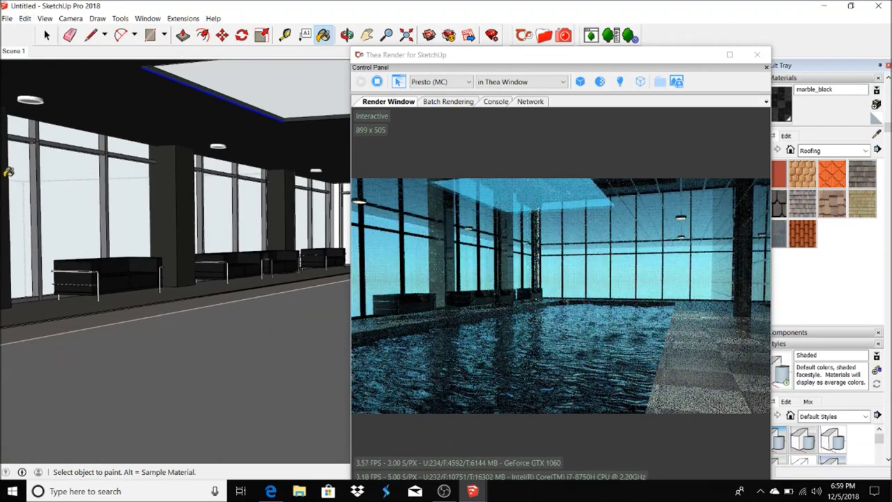
Paint the ceiling with Mosaico Hidraulico Tradicional and open 3D Warehouse.
{"action": "left_click", "coordinate": [42, 40]}
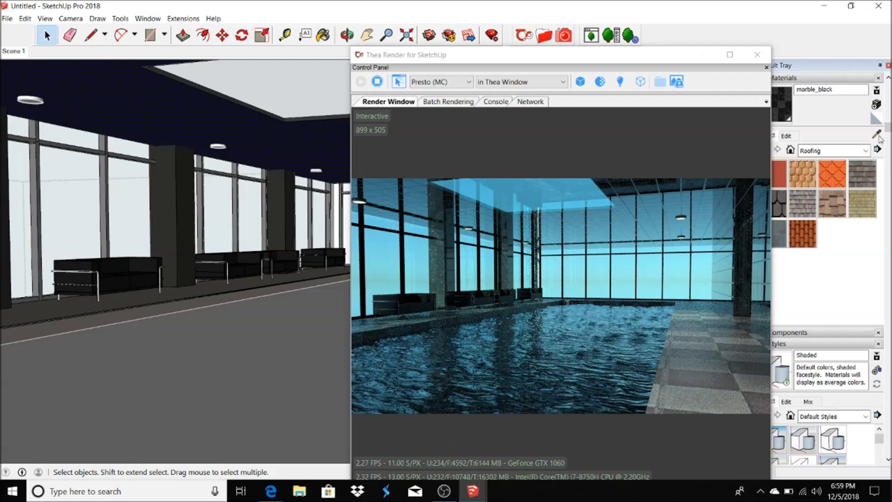
{"action": "left_click", "coordinate": [31, 307], "text": "alt"}
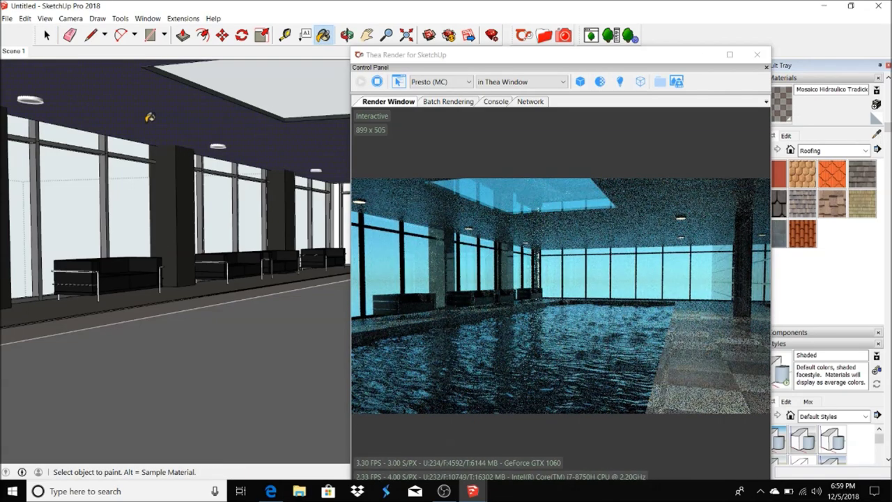
{"action": "left_click", "coordinate": [140, 152]}
{"action": "key", "text": "space"}
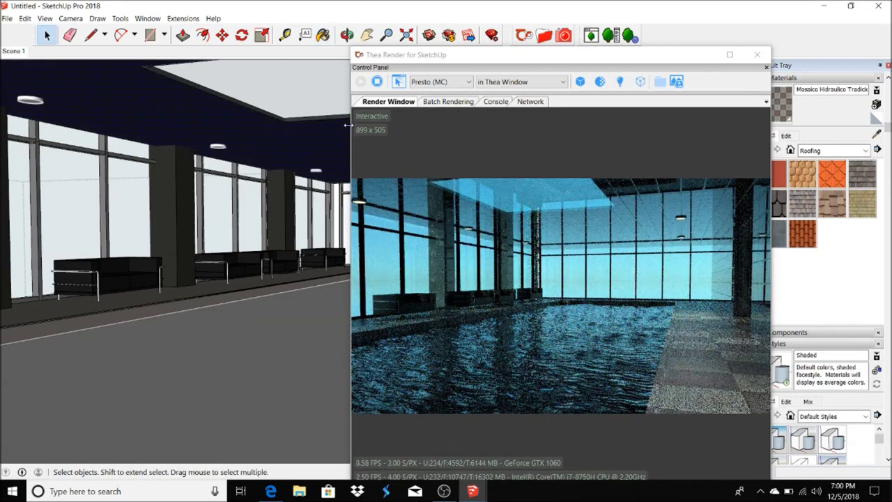
{"action": "left_click", "coordinate": [11, 18]}
{"action": "left_click", "coordinate": [209, 147]}
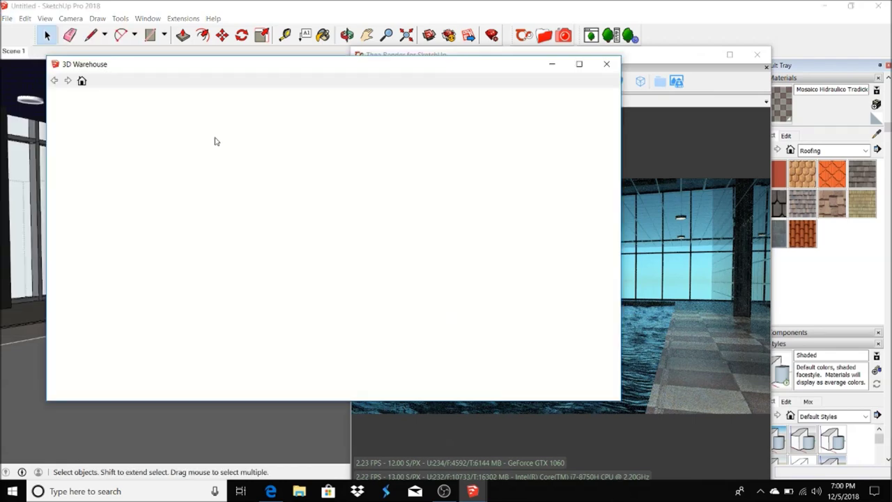
Search 3D Warehouse for 'pool ladder' and download the Pool ladder model.
{"action": "type", "text": "pool lad"}
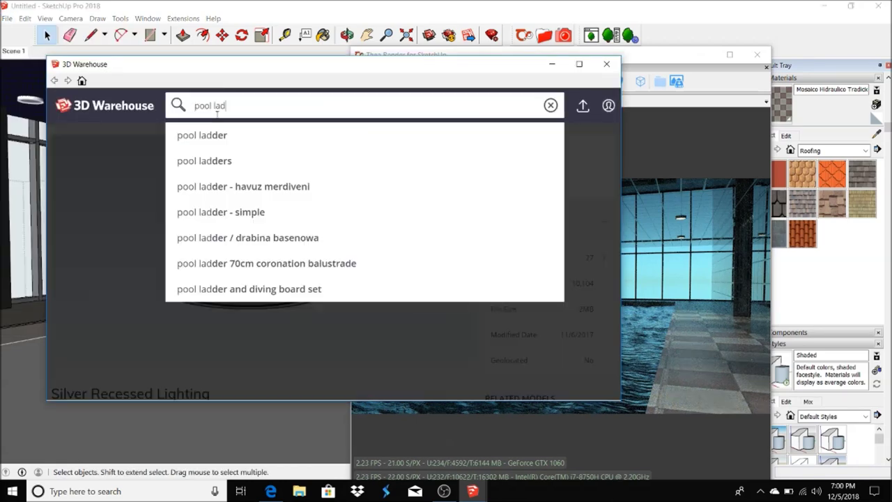
{"action": "key", "text": "Down"}
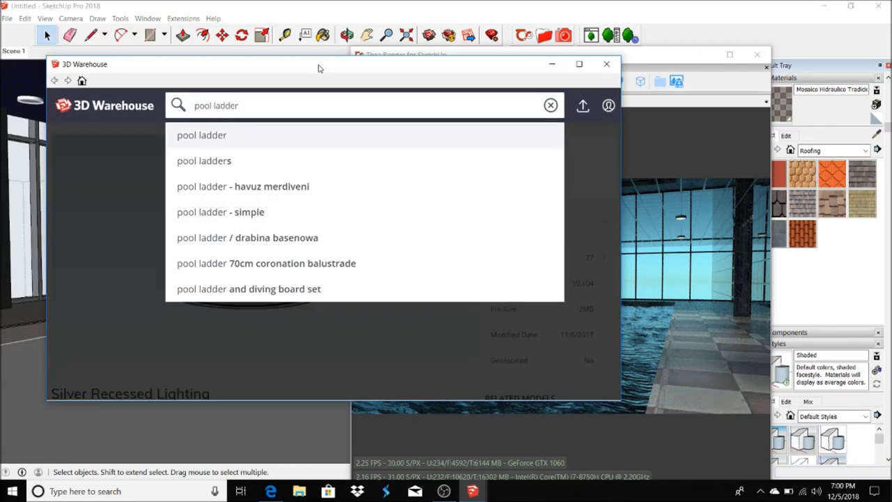
{"action": "key", "text": "Return"}
{"action": "left_click", "coordinate": [511, 281]}
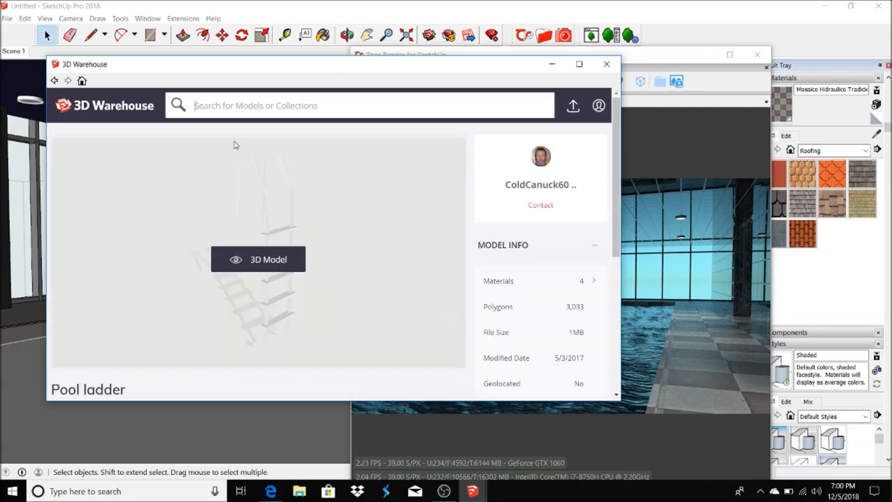
{"action": "scroll", "coordinate": [530, 215], "scroll_direction": "down", "scroll_amount": 3}
{"action": "scroll", "coordinate": [423, 186], "scroll_direction": "down", "scroll_amount": 1}
{"action": "left_click", "coordinate": [422, 128]}
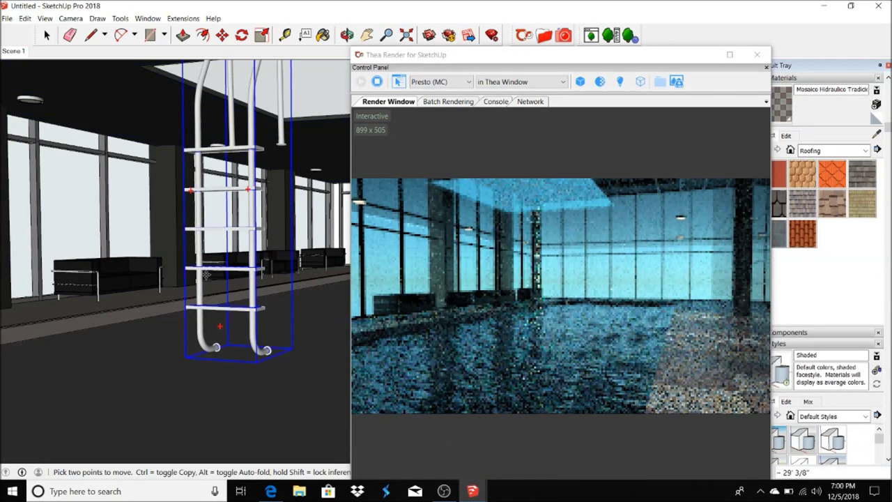
Place the pool ladder at the pool edge and paint it with Chromium.
{"action": "left_click", "coordinate": [266, 374]}
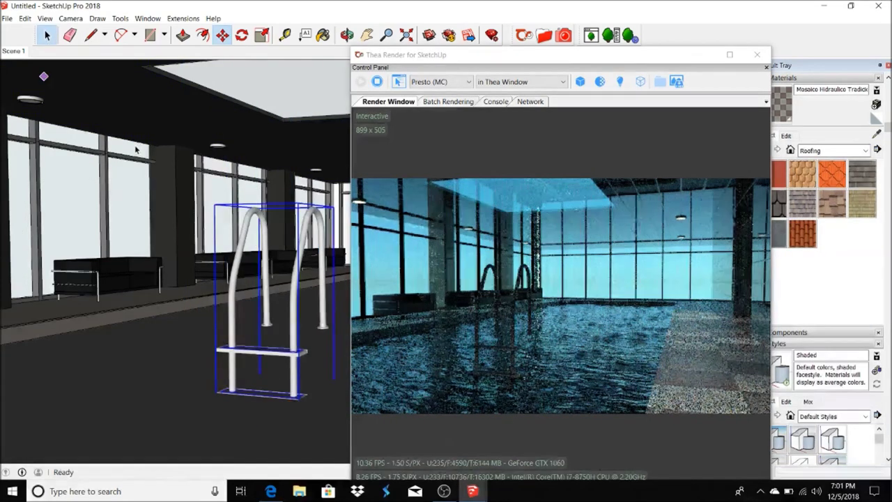
{"action": "double_click", "coordinate": [304, 243]}
{"action": "key", "text": "b"}
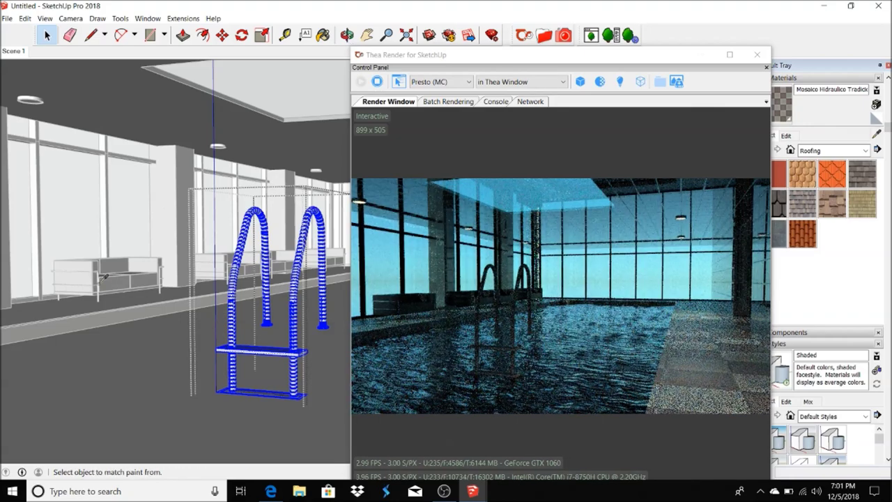
{"action": "left_click", "coordinate": [103, 277], "text": "alt"}
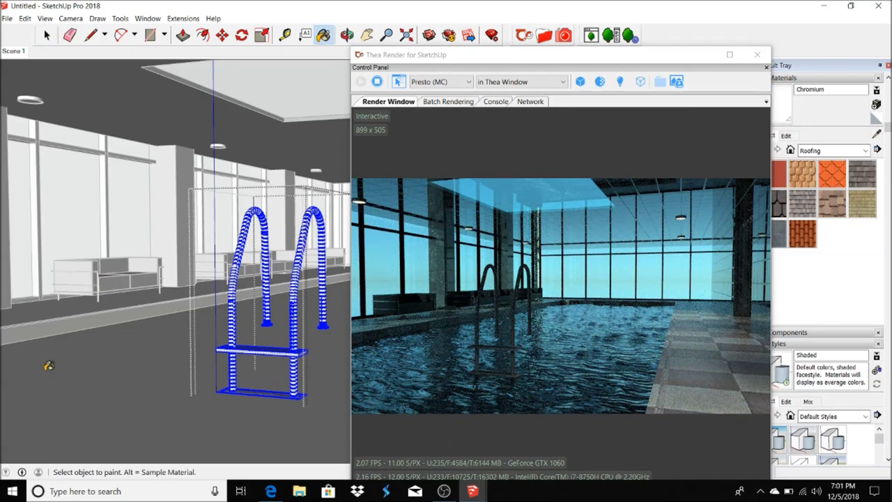
{"action": "key", "text": "space"}
{"action": "key", "text": "Escape"}
Turn the camera toward the ladder and rotate it about its foot.
{"action": "left_click", "coordinate": [244, 258]}
{"action": "mouse_move", "coordinate": [244, 258]}
{"action": "middle_mouse_down"}
{"action": "mouse_move", "coordinate": [371, 271]}
{"action": "mouse_move", "coordinate": [293, 265]}
{"action": "middle_mouse_up"}
{"action": "left_click", "coordinate": [71, 18]}
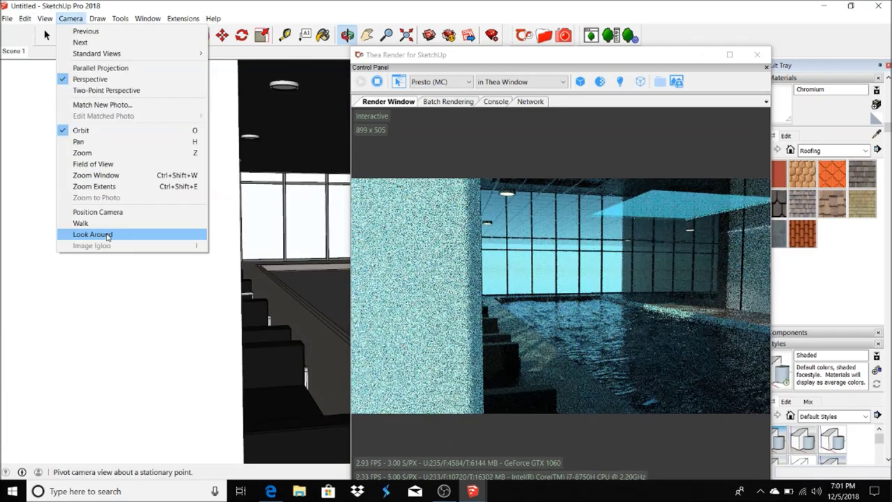
{"action": "left_click", "coordinate": [83, 233]}
{"action": "left_click_drag", "start_coordinate": [172, 170], "coordinate": [289, 214]}
{"action": "scroll", "coordinate": [160, 278], "scroll_direction": "up", "scroll_amount": 3}
{"action": "key", "text": "q"}
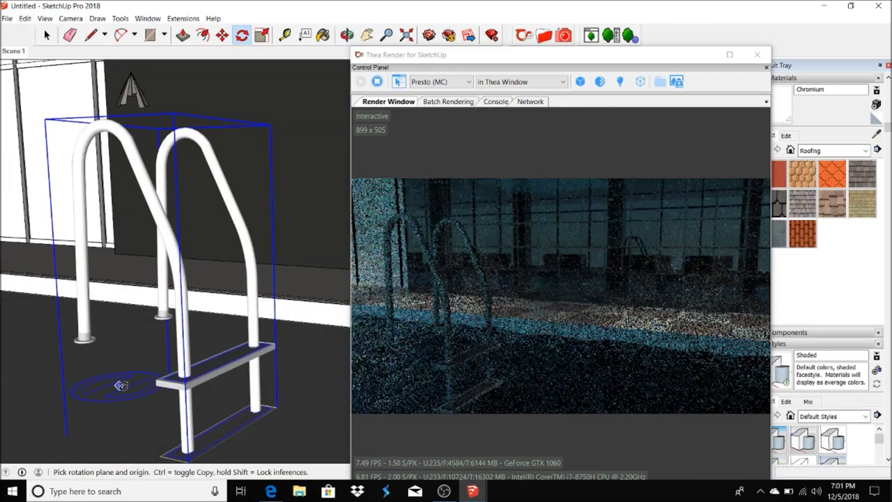
{"action": "left_click", "coordinate": [54, 400]}
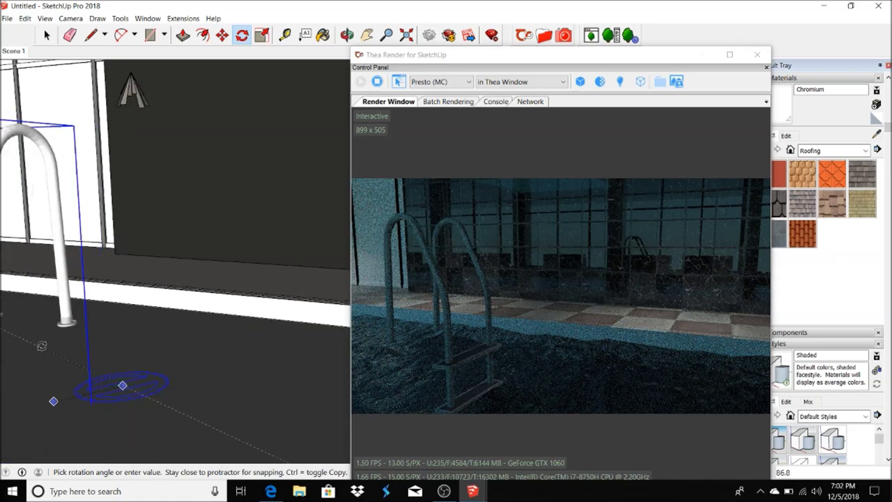
{"action": "left_click", "coordinate": [123, 386]}
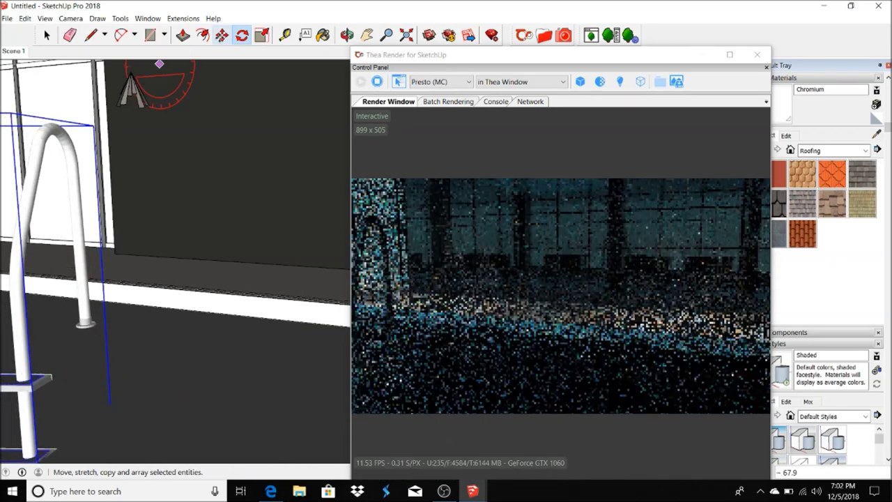
Rotate the ladder a further 21.4° to line up with the deck, then enlarge the render window.
{"action": "left_click", "coordinate": [222, 35]}
{"action": "scroll", "coordinate": [149, 282], "scroll_direction": "up", "scroll_amount": 2}
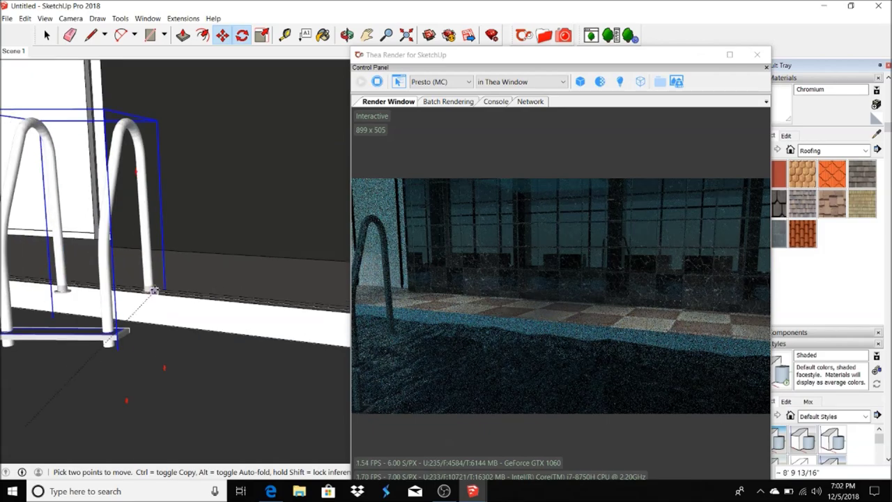
{"action": "middle_click_drag", "start_coordinate": [149, 282], "coordinate": [194, 273]}
{"action": "key", "text": "q"}
{"action": "left_click", "coordinate": [194, 273]}
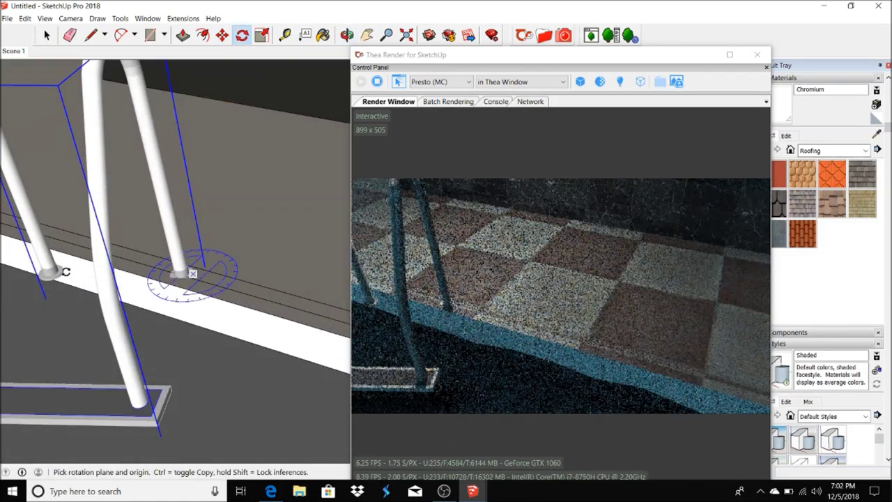
{"action": "left_click", "coordinate": [62, 273]}
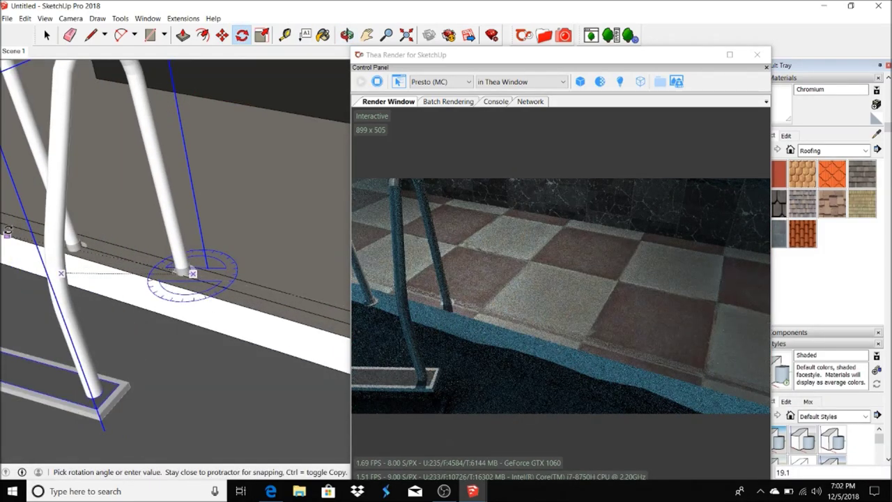
{"action": "left_click", "coordinate": [28, 226]}
{"action": "scroll", "coordinate": [22, 117], "scroll_direction": "down", "scroll_amount": 5}
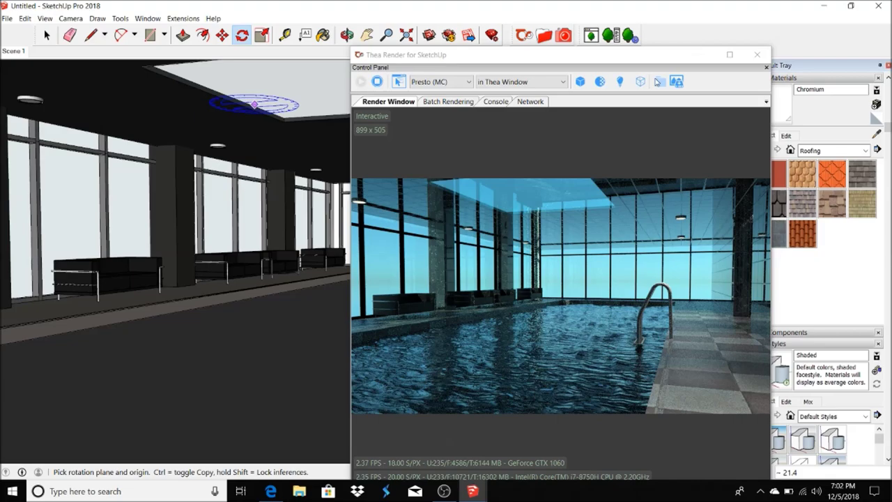
{"action": "left_click", "coordinate": [730, 55]}
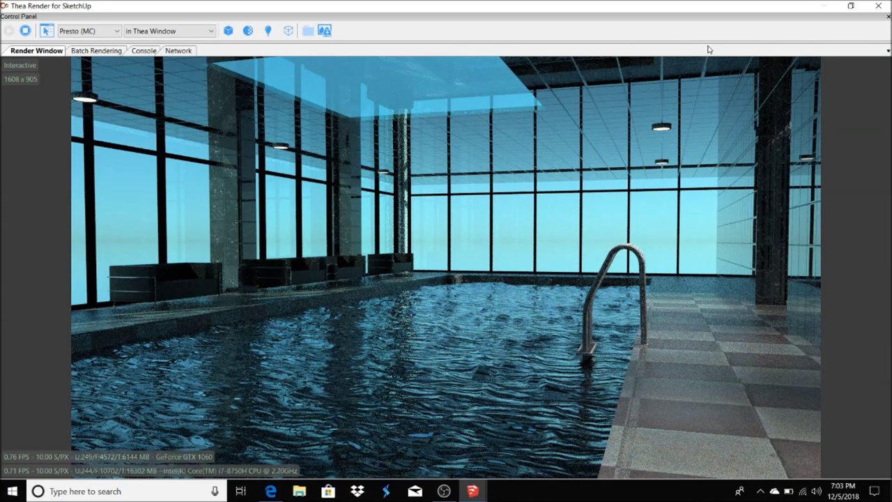
{"action": "mouse_move", "coordinate": [707, 6]}
{"action": "left_mouse_down"}
{"action": "mouse_move", "coordinate": [672, 56]}
{"action": "mouse_move", "coordinate": [728, 56]}
{"action": "left_mouse_up"}
{"action": "scroll", "coordinate": [342, 196], "scroll_direction": "up", "scroll_amount": 5}
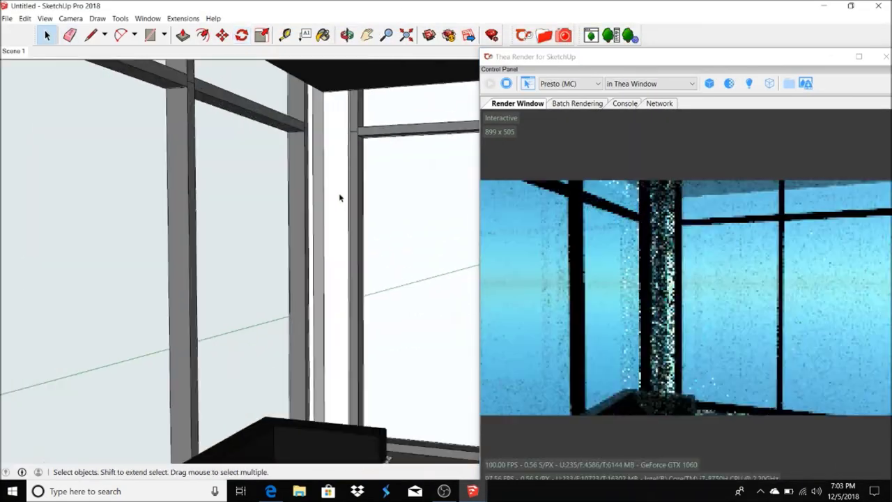
{"action": "left_click", "coordinate": [322, 35]}
{"action": "mouse_move", "coordinate": [628, 57]}
{"action": "left_mouse_down"}
{"action": "mouse_move", "coordinate": [472, 63]}
{"action": "mouse_move", "coordinate": [522, 58]}
{"action": "left_mouse_up"}
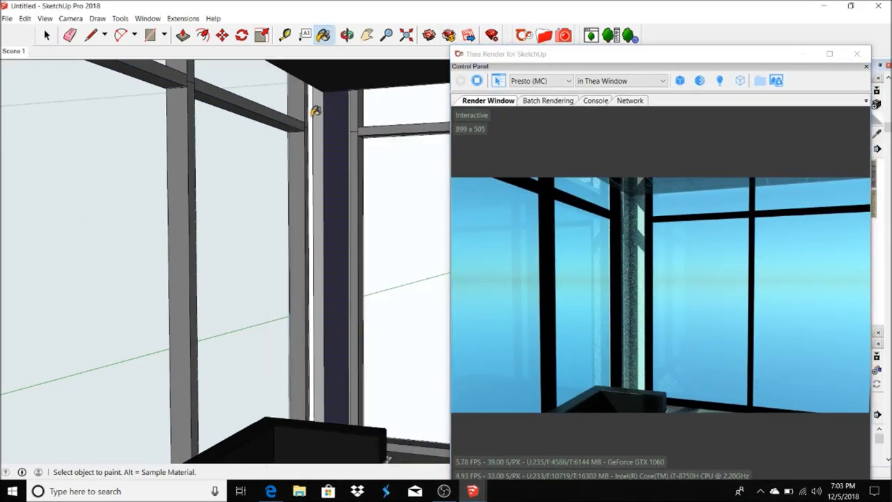
{"action": "left_click", "coordinate": [13, 51]}
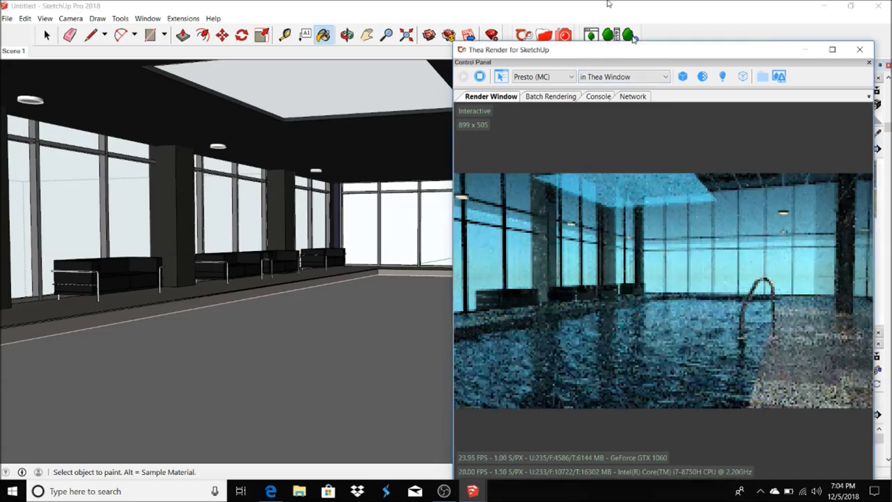
{"action": "double_click", "coordinate": [544, 53]}
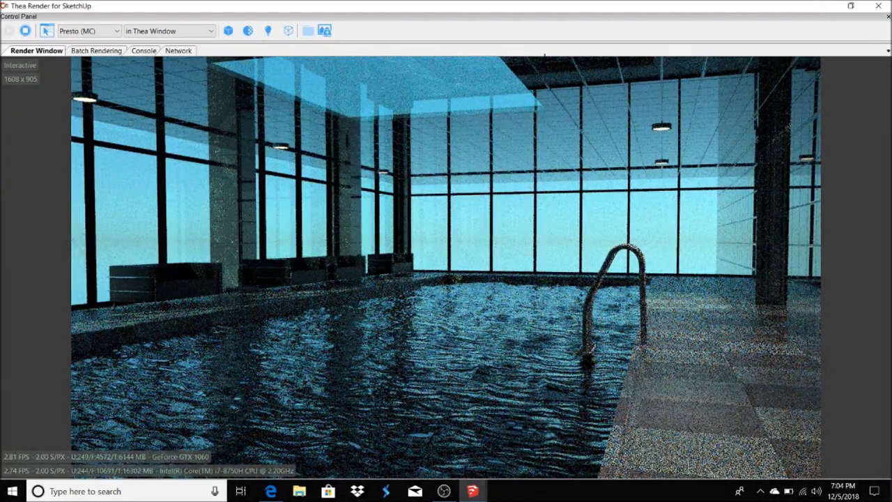
{"action": "double_click", "coordinate": [544, 6]}
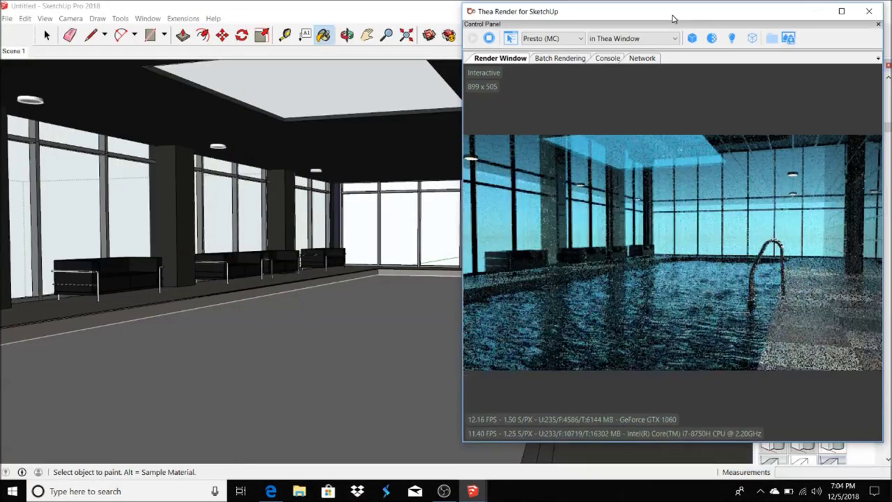
Look around toward the ladder and select the pool-edge drain strip.
{"action": "left_click", "coordinate": [70, 18]}
{"action": "left_click", "coordinate": [90, 212]}
{"action": "left_click", "coordinate": [350, 282]}
{"action": "left_click_drag", "start_coordinate": [350, 282], "coordinate": [273, 275]}
{"action": "key", "text": "space"}
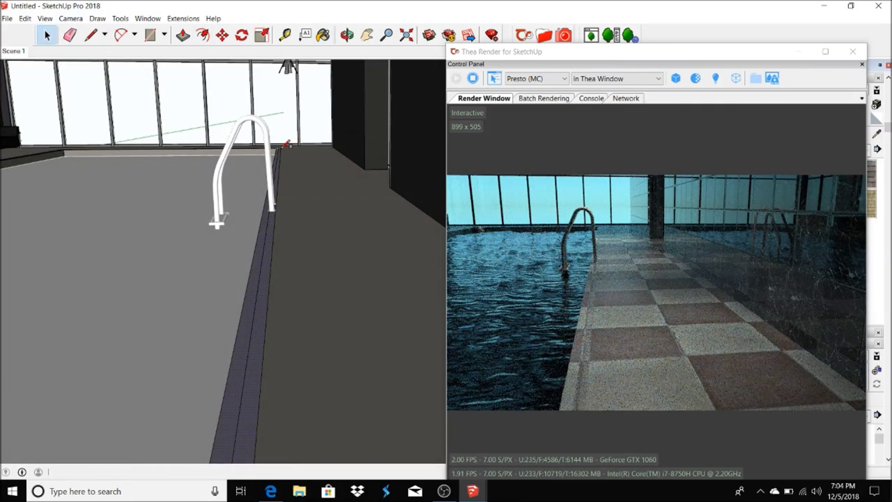
{"action": "left_click", "coordinate": [258, 417]}
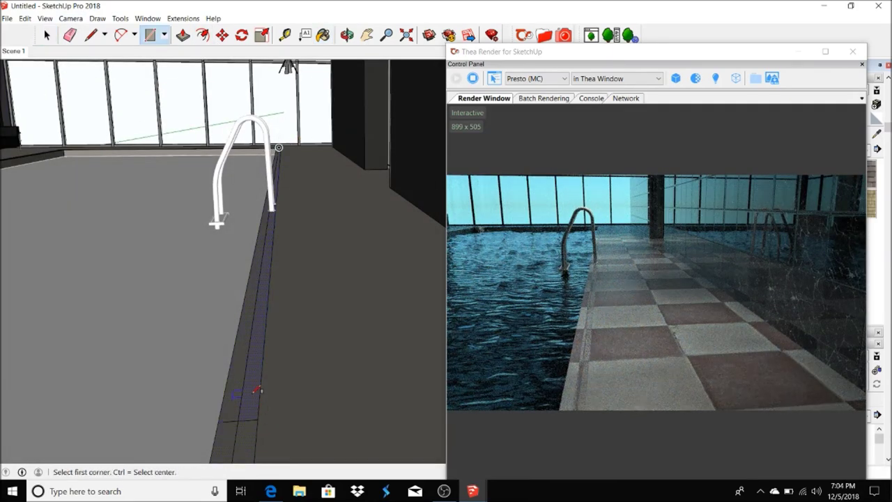
Apply perforated Stainless Steel from the Thea Browser and maximize the render window.
{"action": "left_click", "coordinate": [544, 35]}
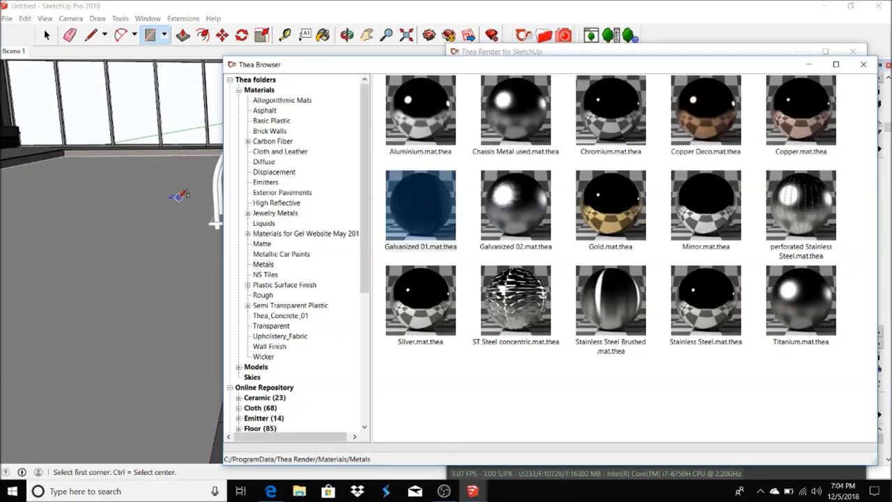
{"action": "left_click", "coordinate": [829, 219]}
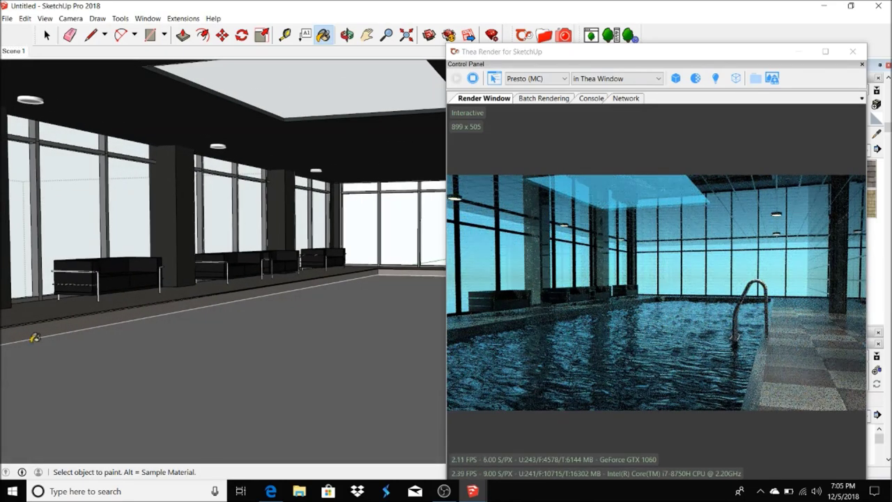
{"action": "left_click_drag", "start_coordinate": [747, 56], "coordinate": [666, 7]}
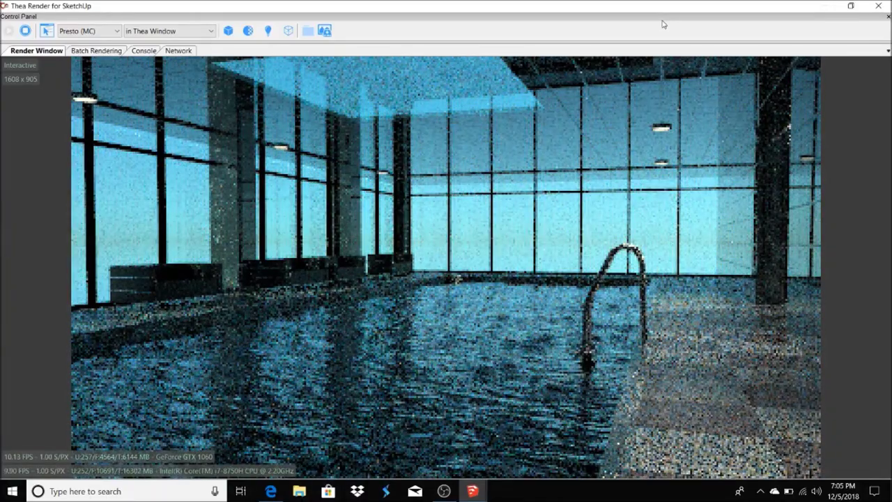